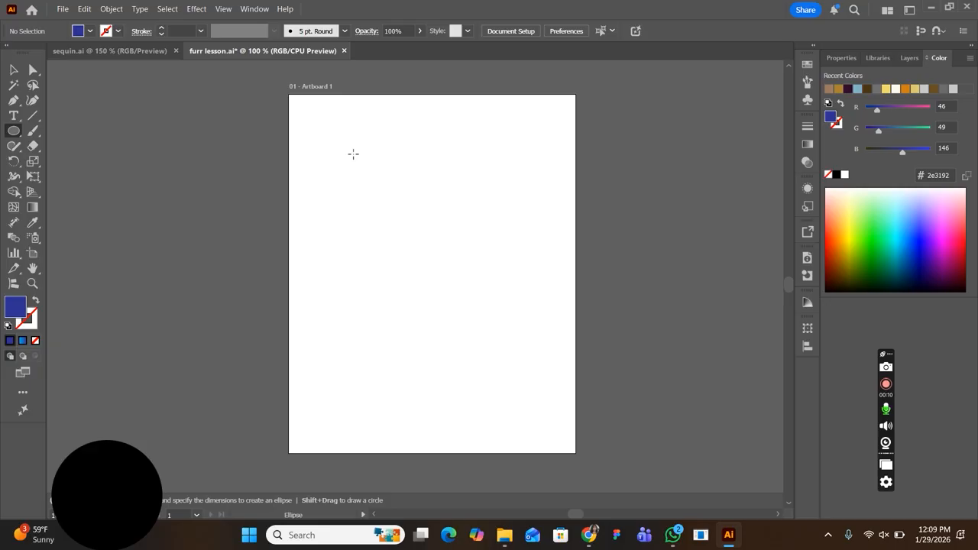
left_click(353, 153)
left_click_drag(361, 163, 452, 267)
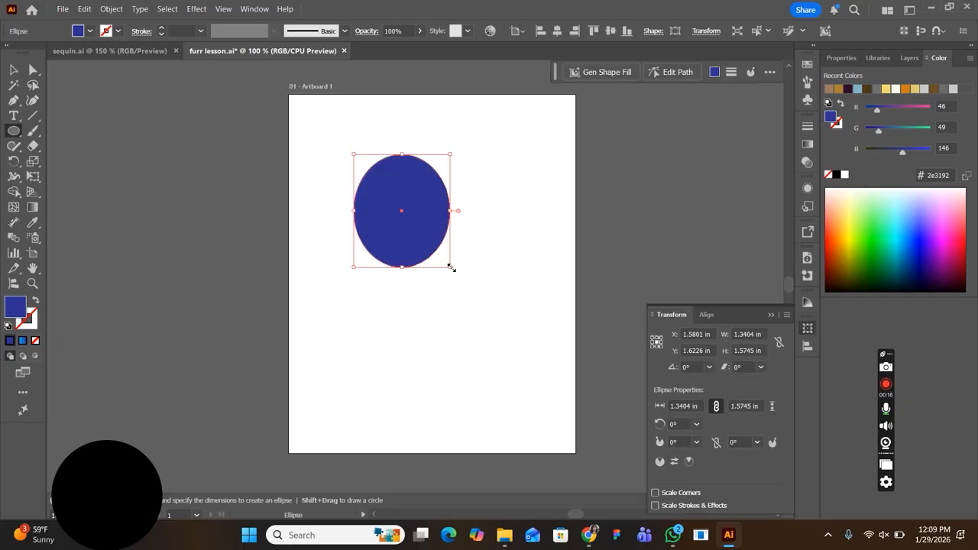
key("ctrl+z")
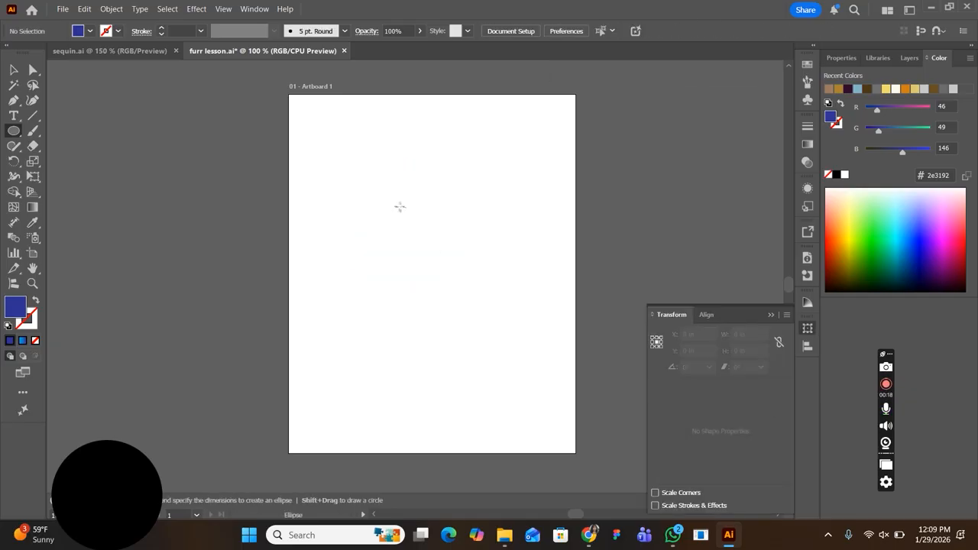
- Create a 0.5 by 0.5 in circle in the artboard's upper half and scale it down proportionally to about 0.4 in
left_click(382, 165)
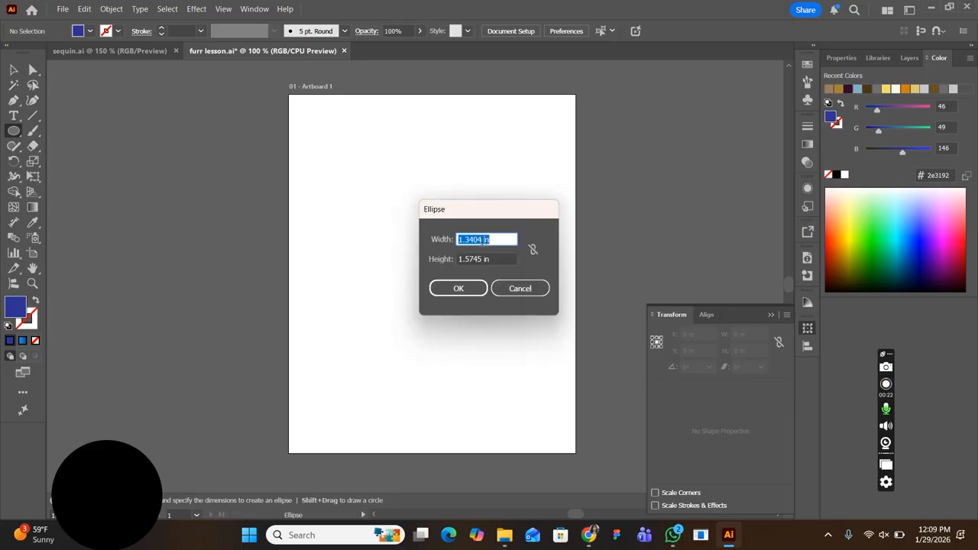
left_click_drag(482, 239, 453, 239)
type("0.5")
left_click(479, 261)
left_click_drag(479, 261, 446, 260)
type("0")
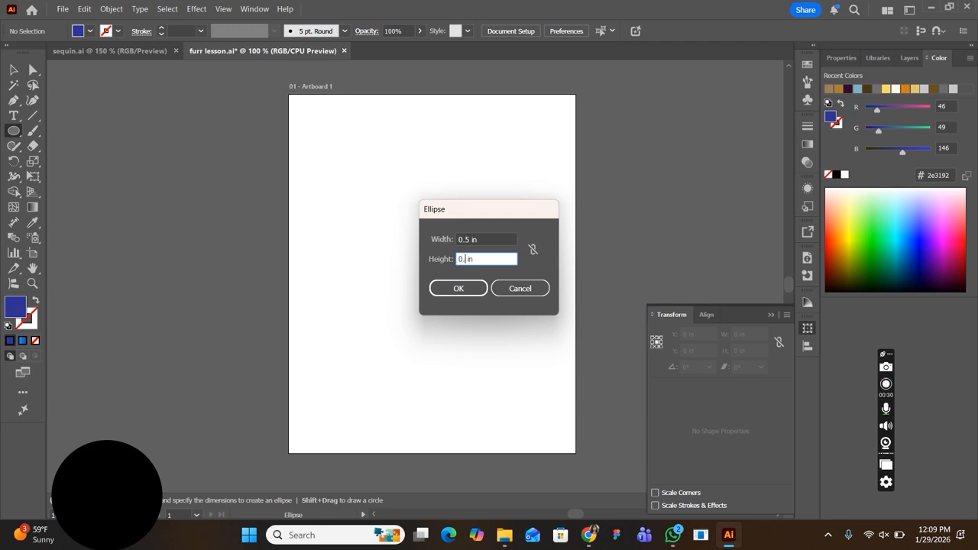
type(".5")
left_click(458, 288)
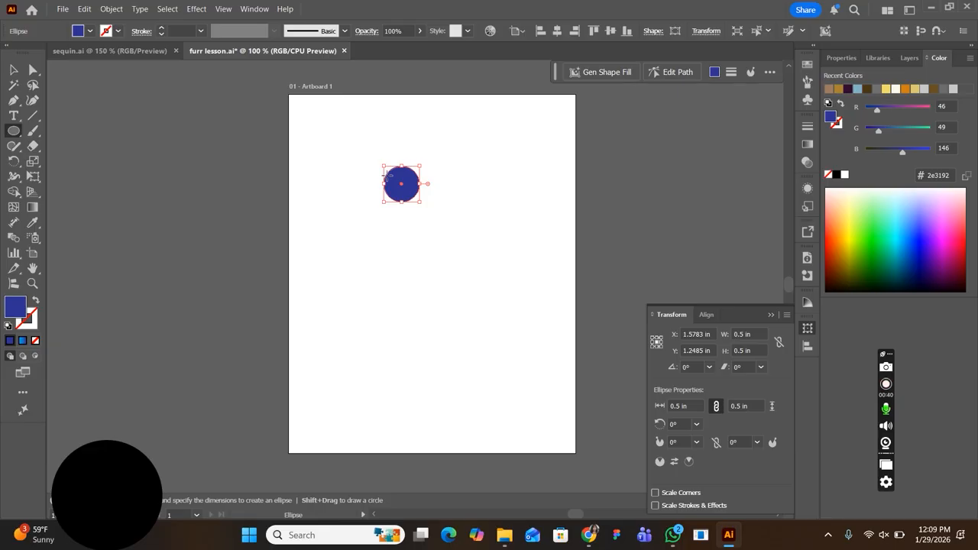
left_click_drag(384, 166, 413, 198)
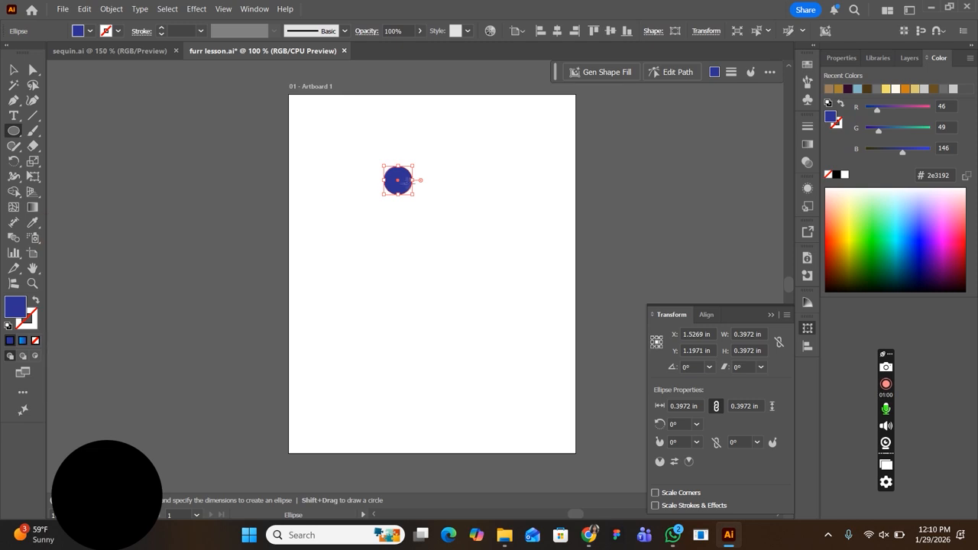
- Fill the circle with a linear gradient running from light blue (00aeef) on its left to dark blue (2e3192) on its right
left_click(32, 208)
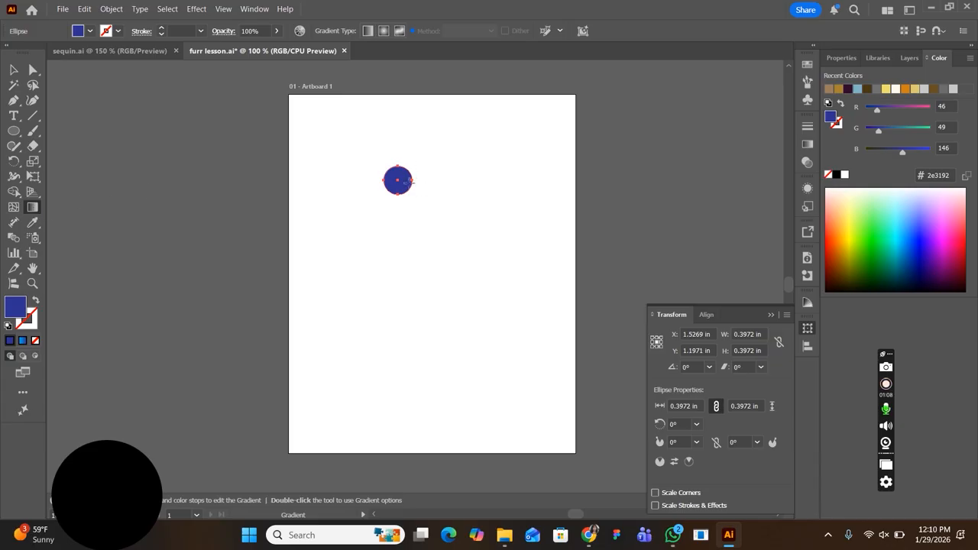
left_click(397, 184)
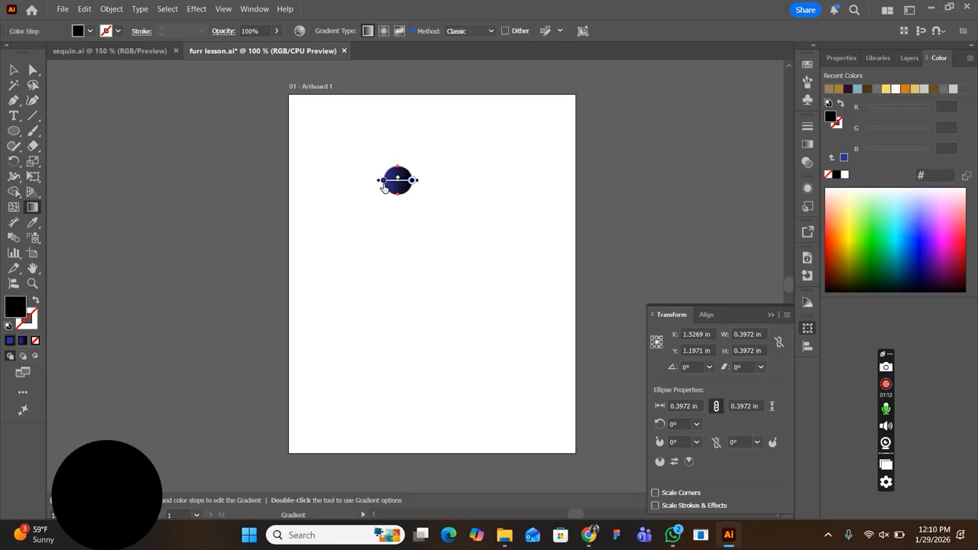
left_click(383, 182)
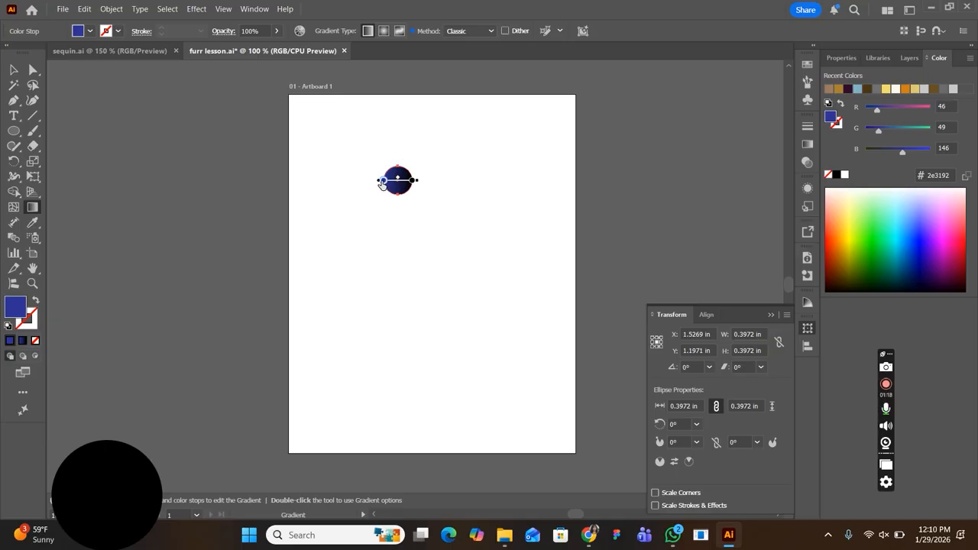
double_click(383, 181)
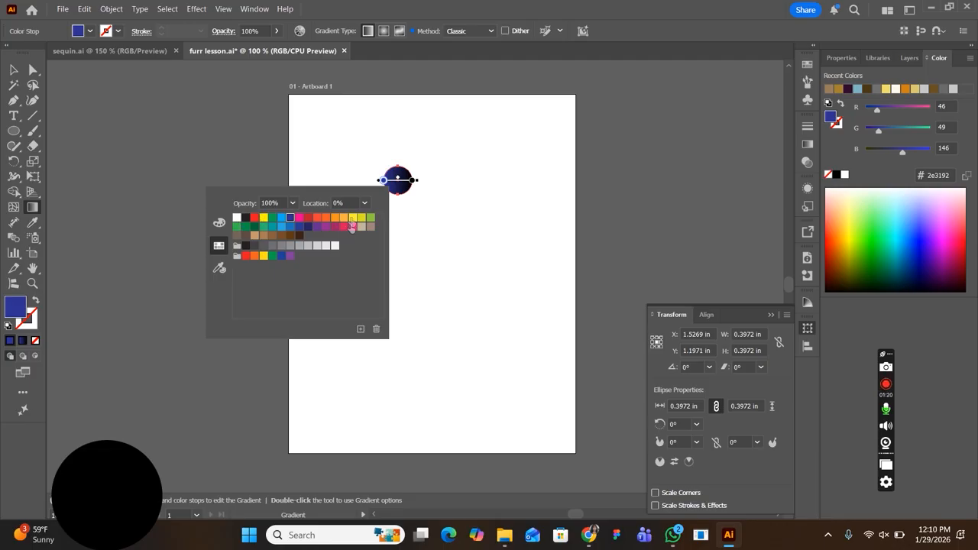
left_click(282, 219)
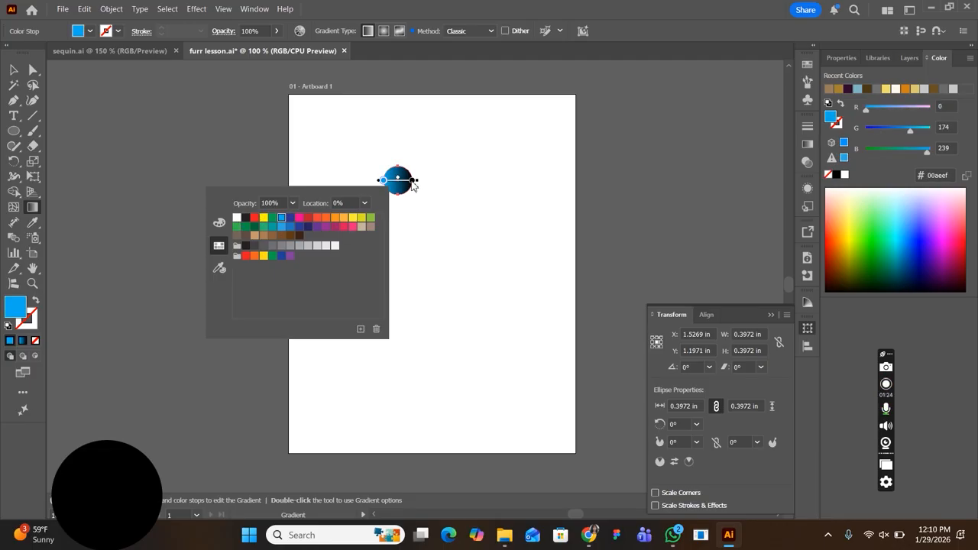
left_click(412, 181)
double_click(412, 181)
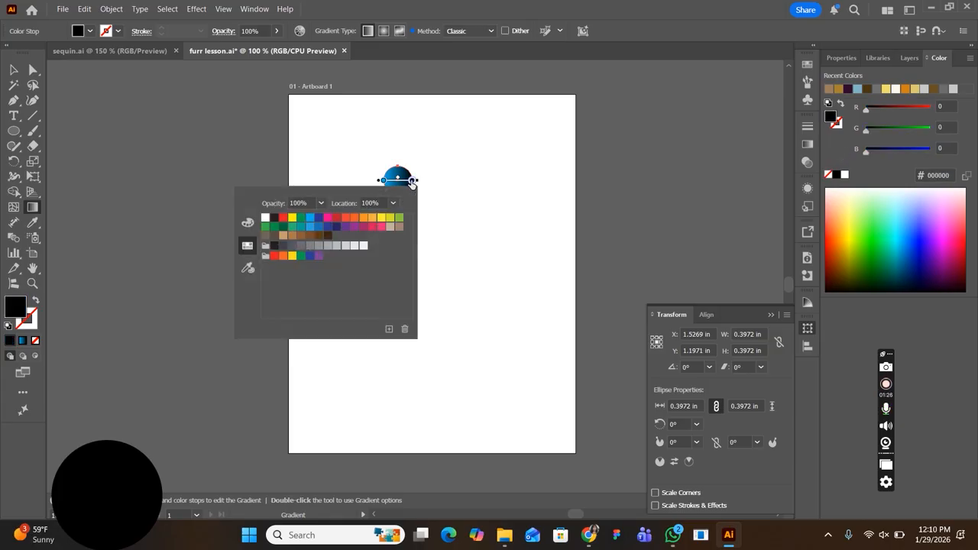
left_click(319, 219)
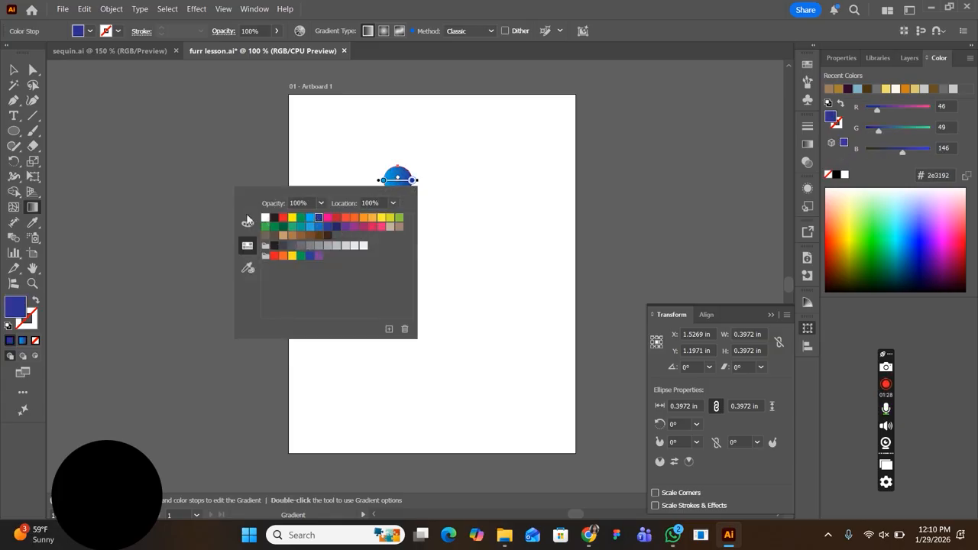
- Duplicate the gradient circle about 1.9 in below the original and align both circles on their horizontal centres
left_click(14, 70)
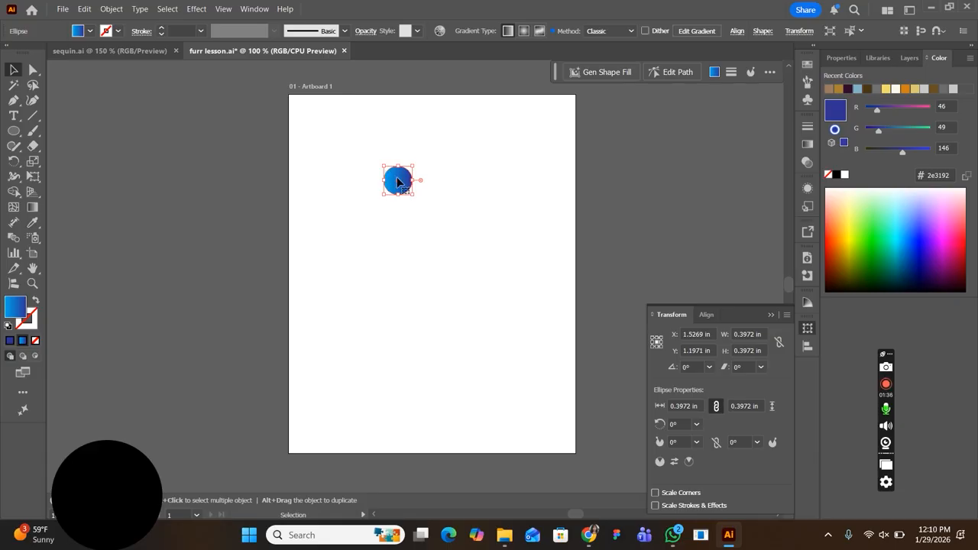
left_click_drag(398, 181, 399, 314)
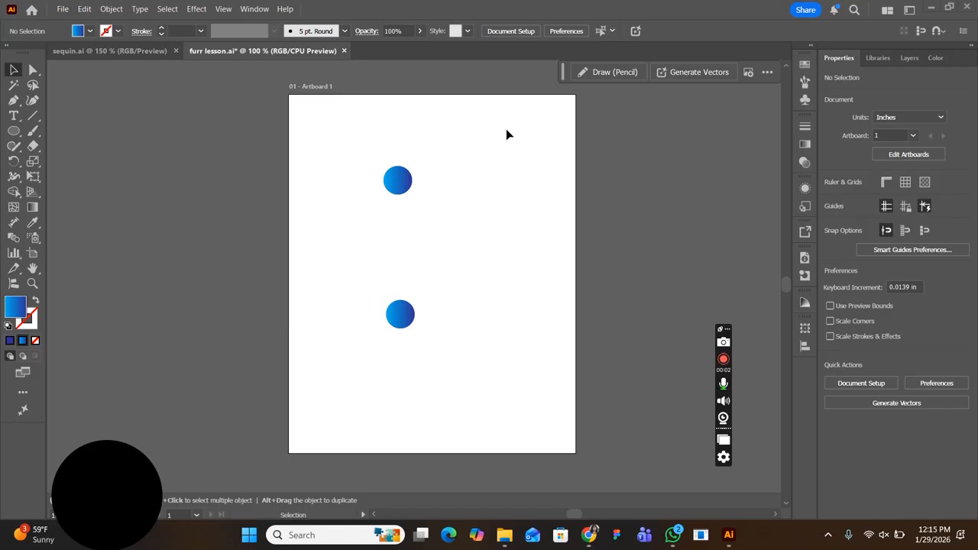
left_click_drag(506, 134, 319, 394)
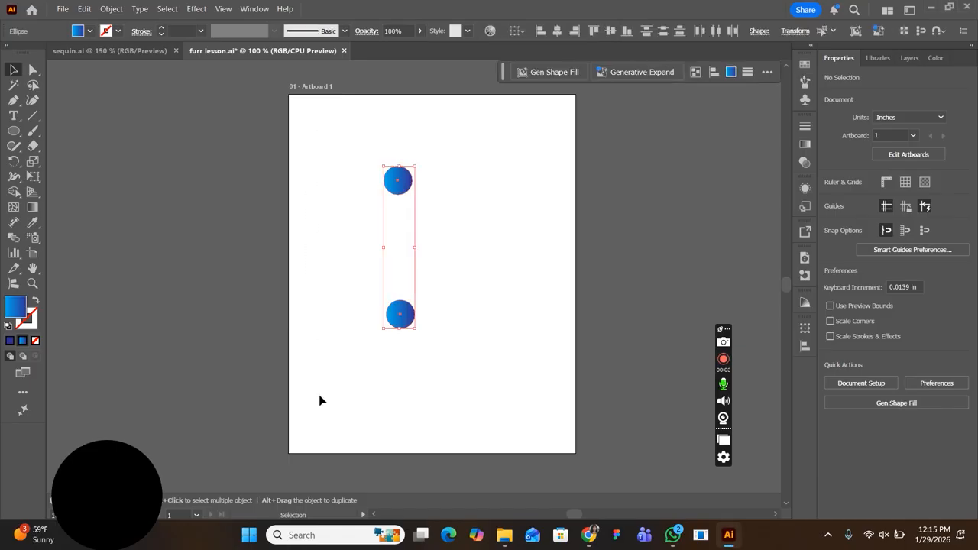
left_click(557, 33)
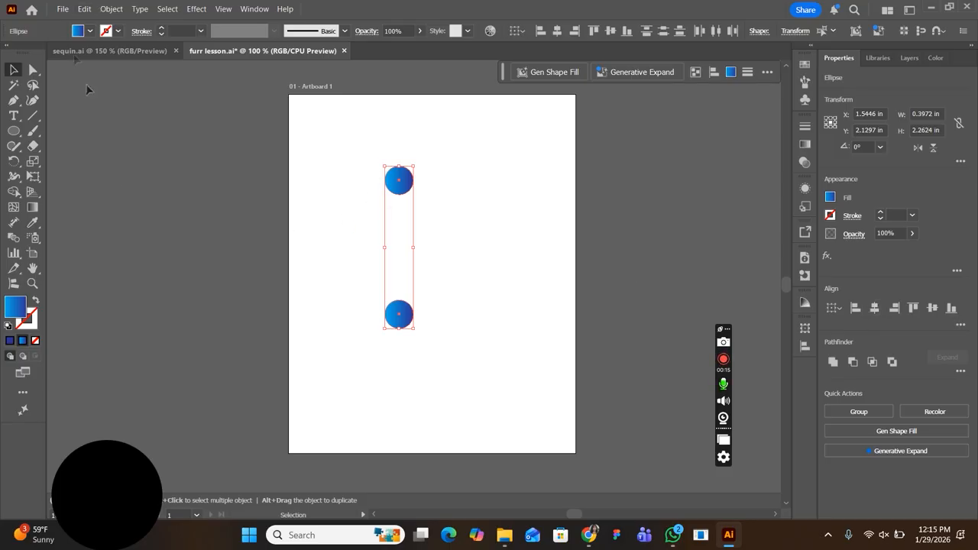
- Make a blend between the two gradient circles
left_click(116, 9)
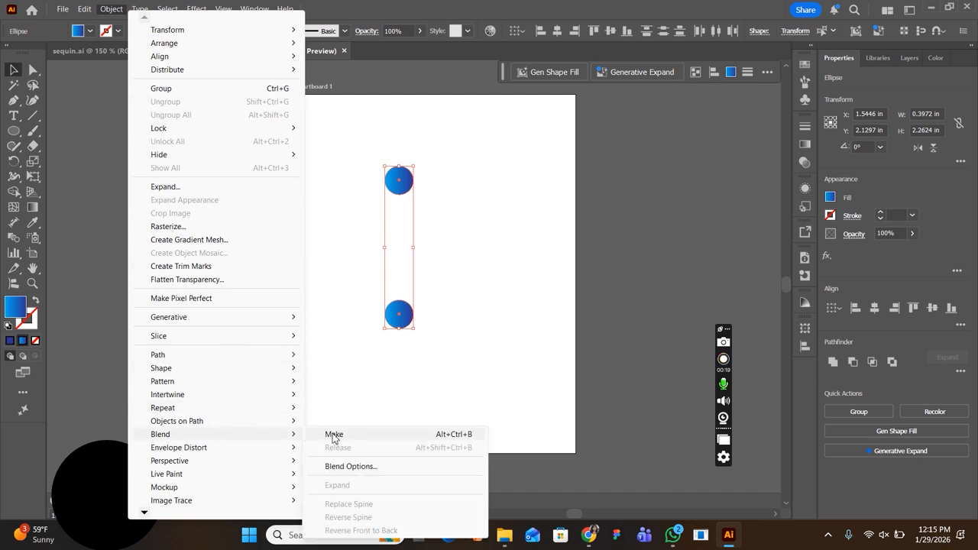
left_click(333, 437)
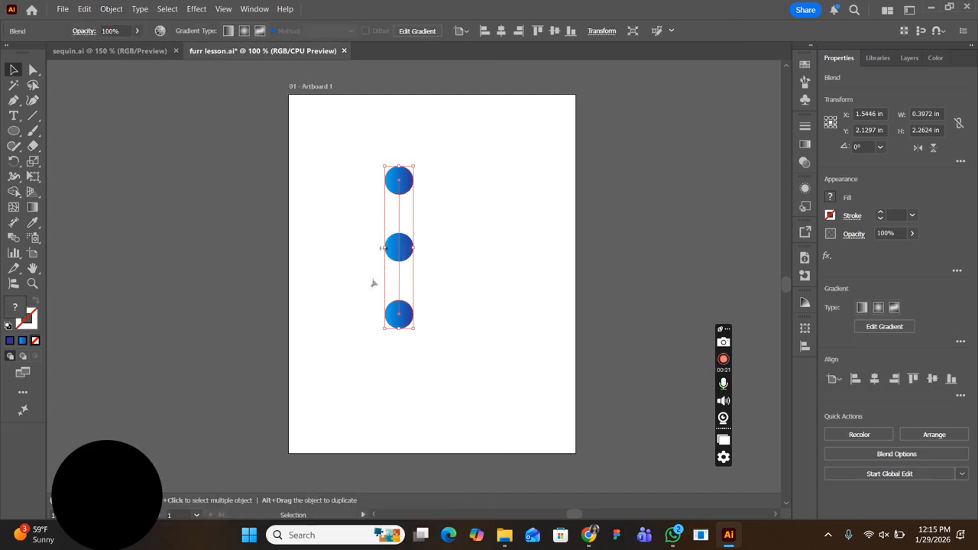
double_click(17, 239)
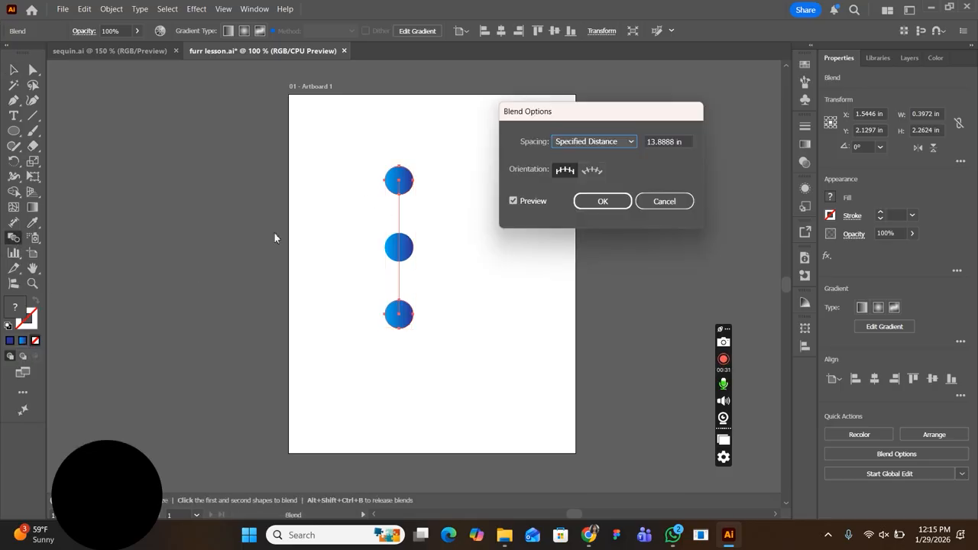
left_click(664, 201)
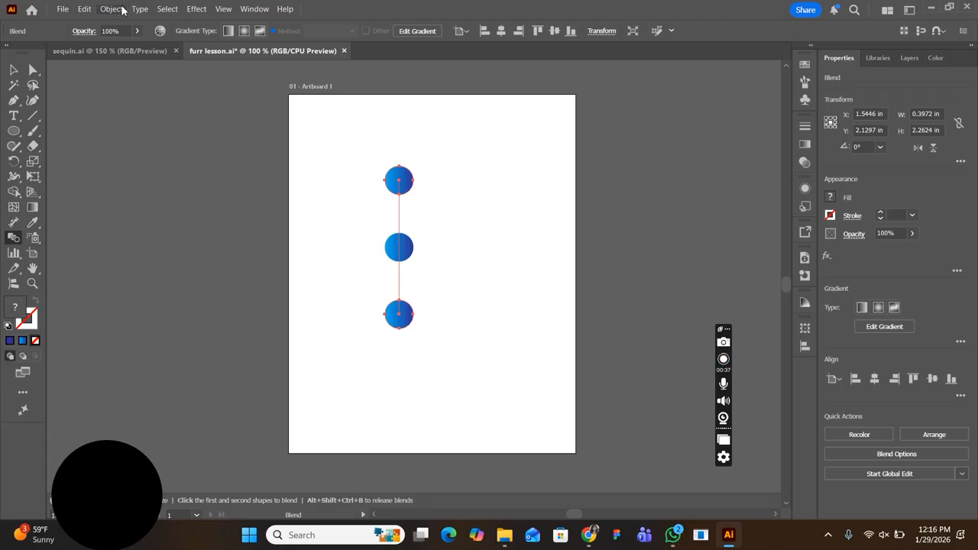
- Set the blend's spacing to Specified Steps with a value of 10000 and move the blended shape near the artboard's right edge
left_click(112, 10)
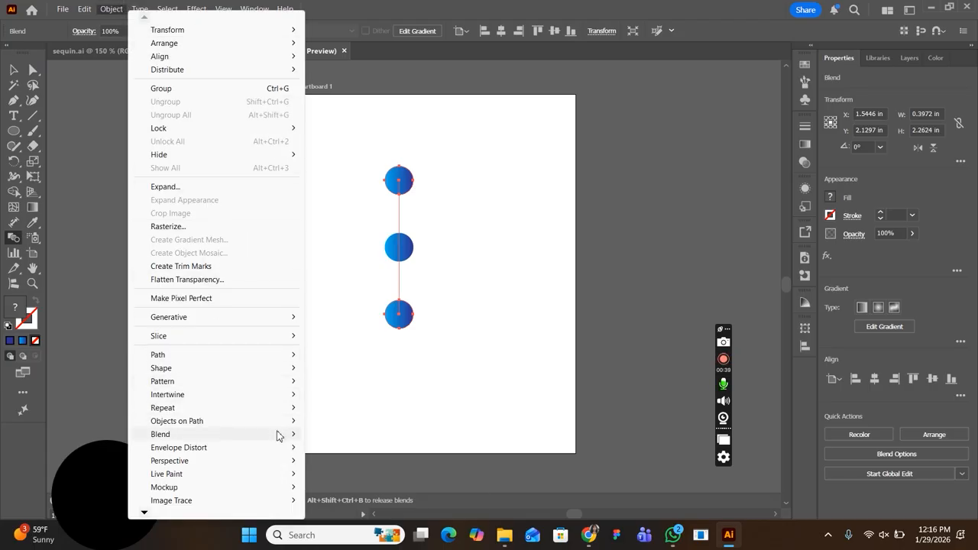
mouse_move(277, 435)
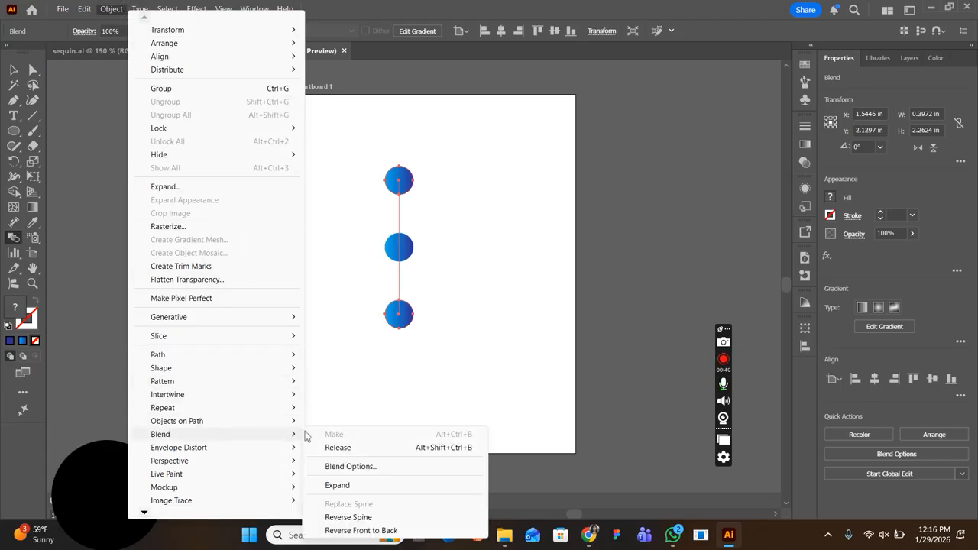
left_click(365, 467)
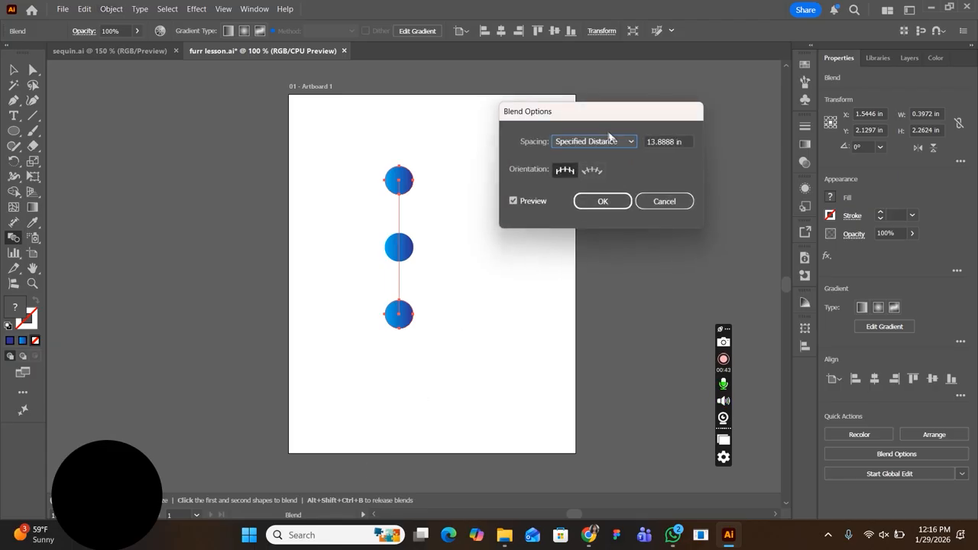
left_click(622, 143)
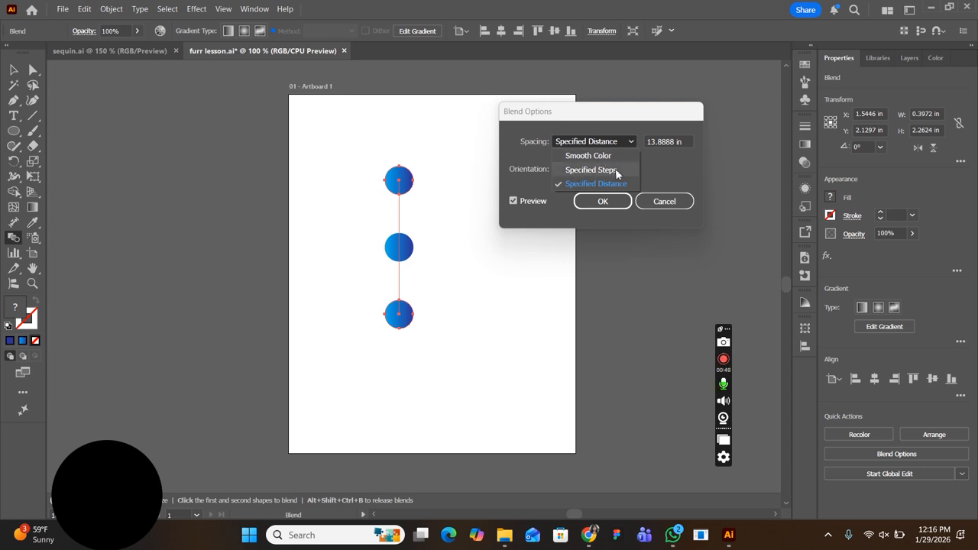
left_click(615, 170)
left_click(660, 139)
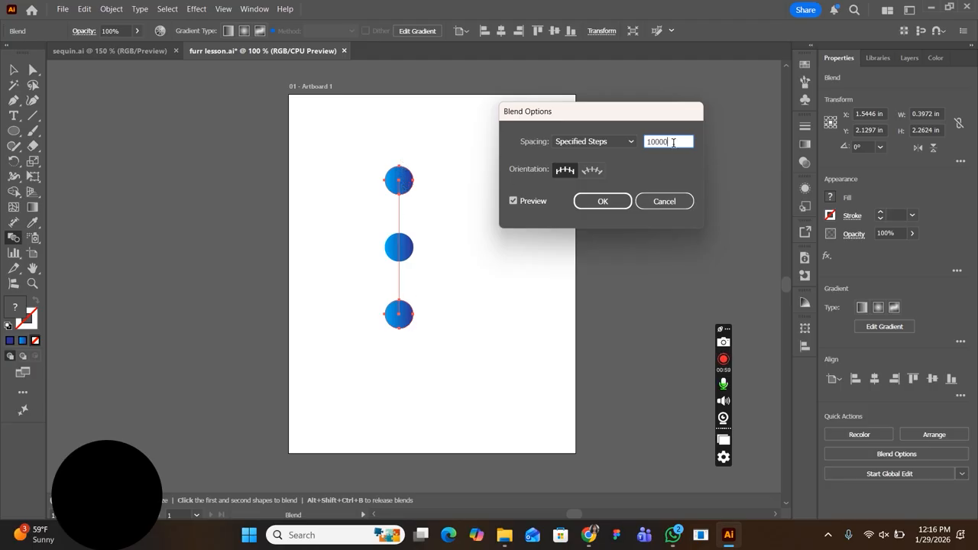
left_click(593, 203)
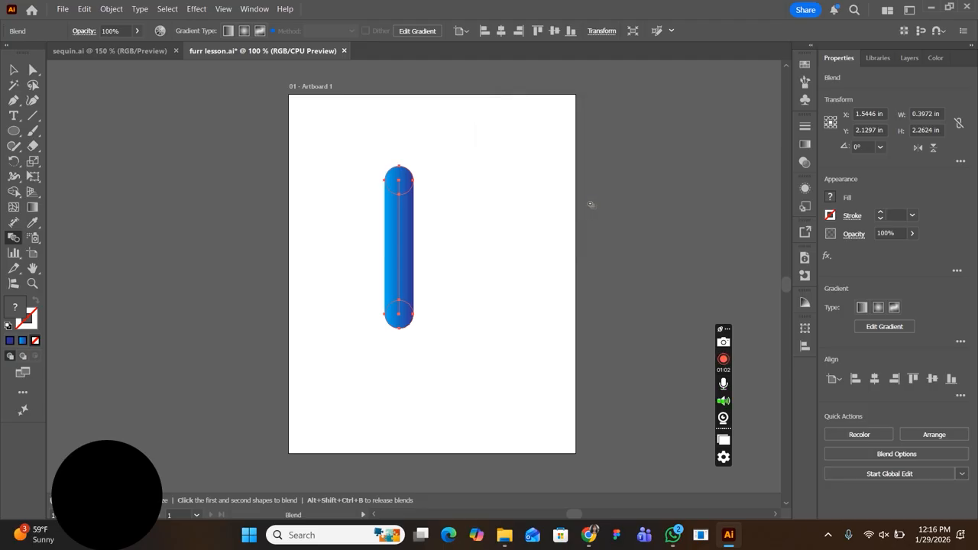
left_click(14, 69)
left_click_drag(391, 225, 539, 211)
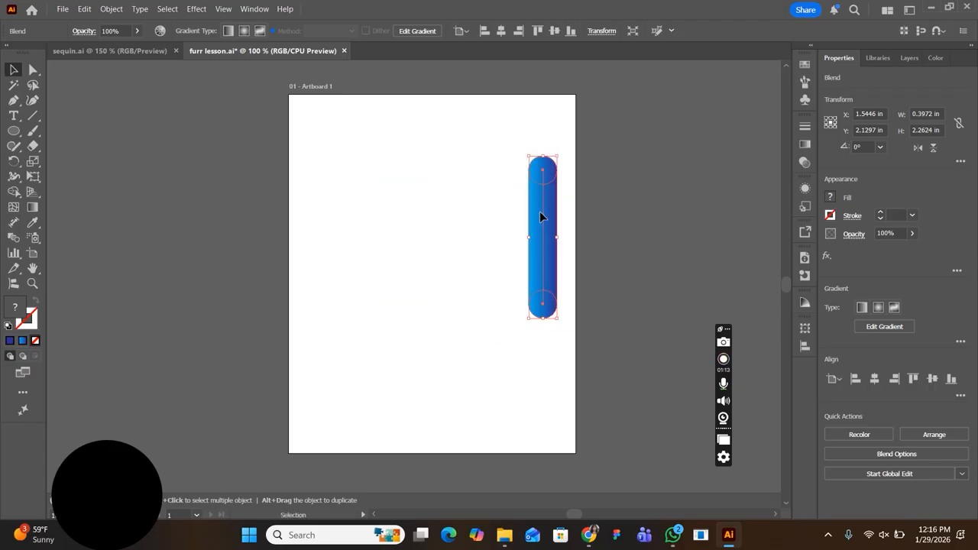
- Draw an open double-looped path without fill, about 2.2 in wide and 2.3 in high, beside the blended shape using the Curvature tool
left_click(33, 103)
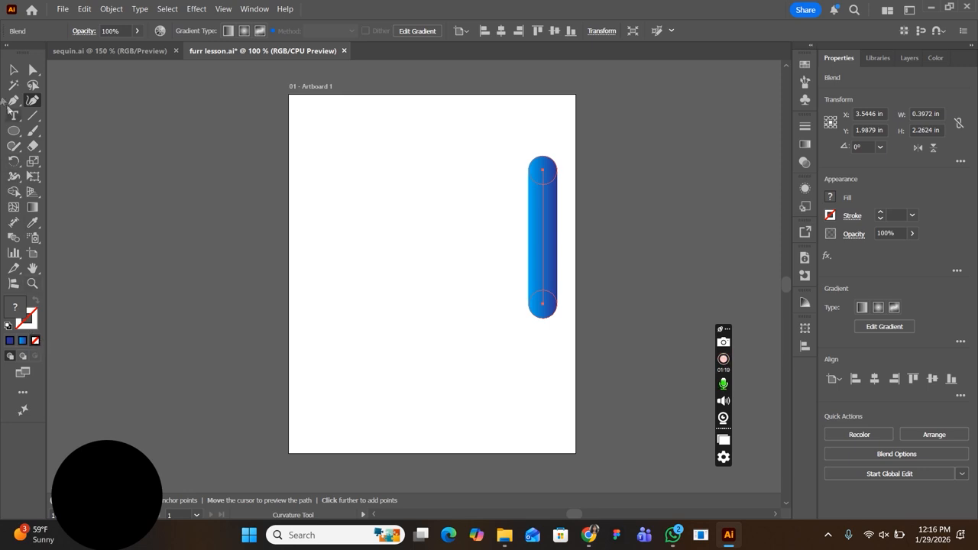
left_click(312, 296)
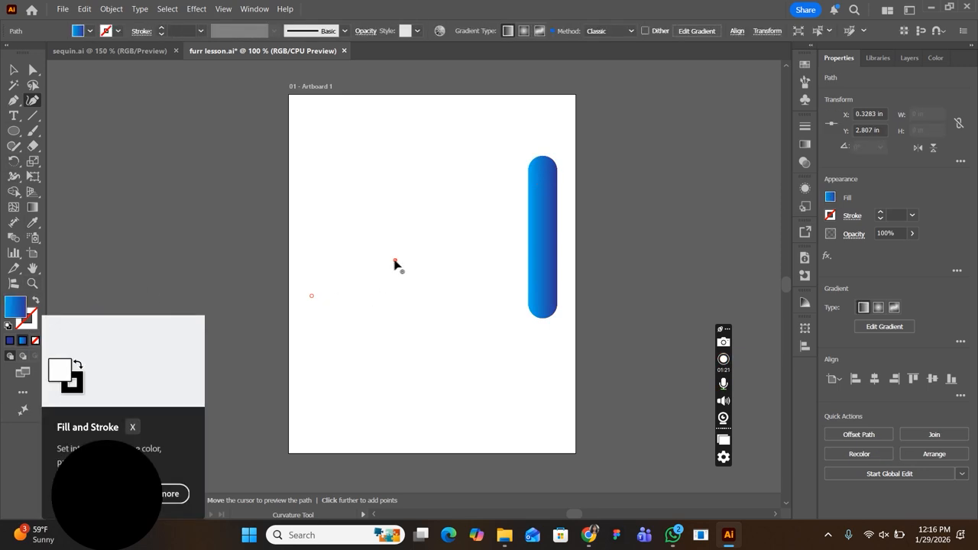
left_click(395, 260)
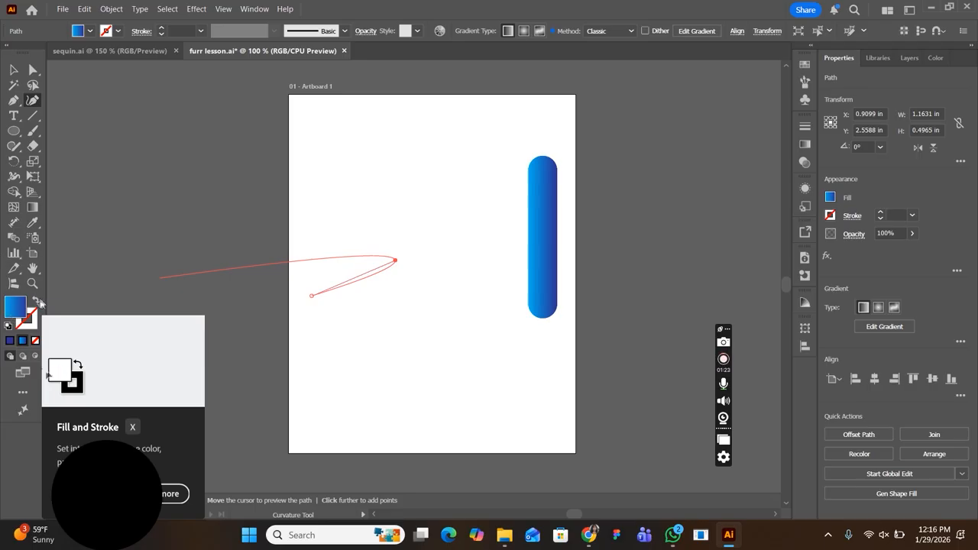
left_click(35, 340)
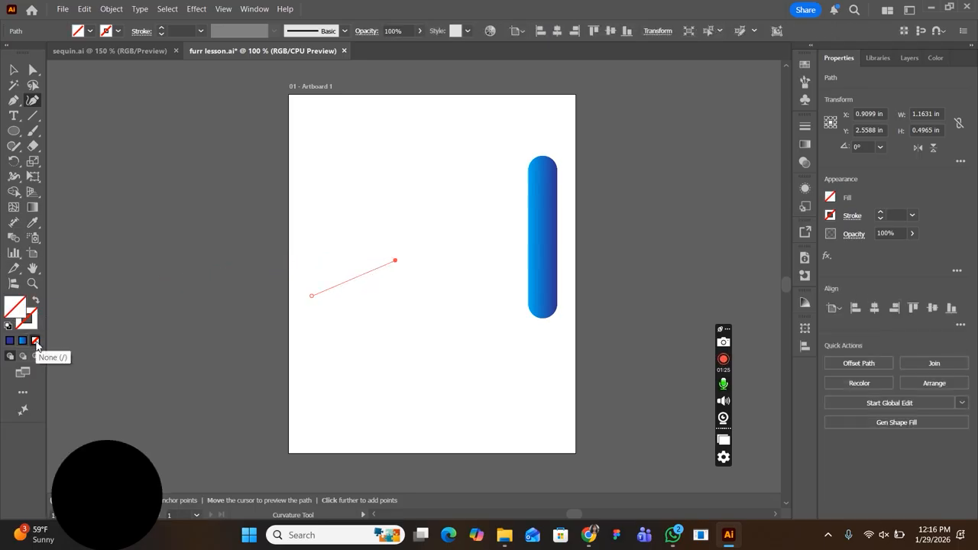
left_click(353, 210)
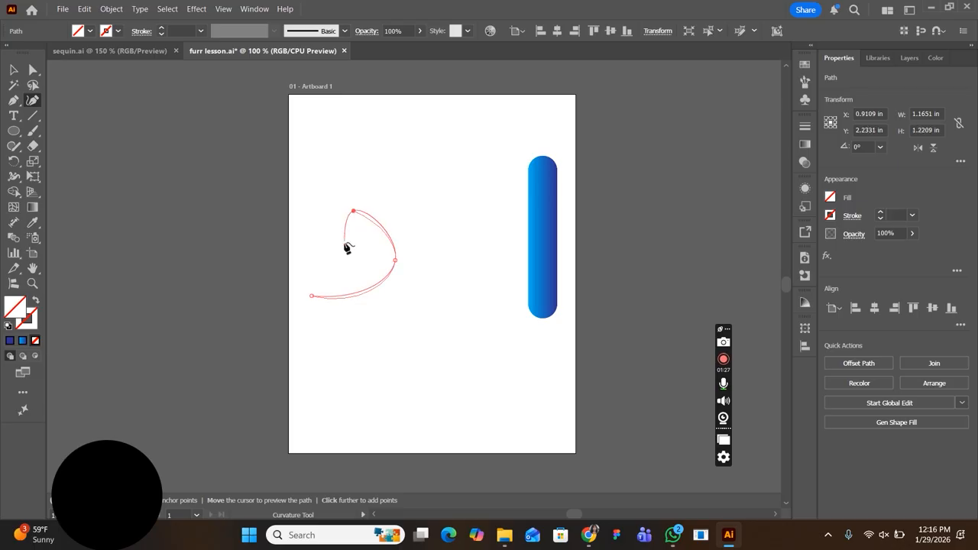
left_click(348, 251)
left_click(427, 211)
left_click(375, 134)
left_click(395, 193)
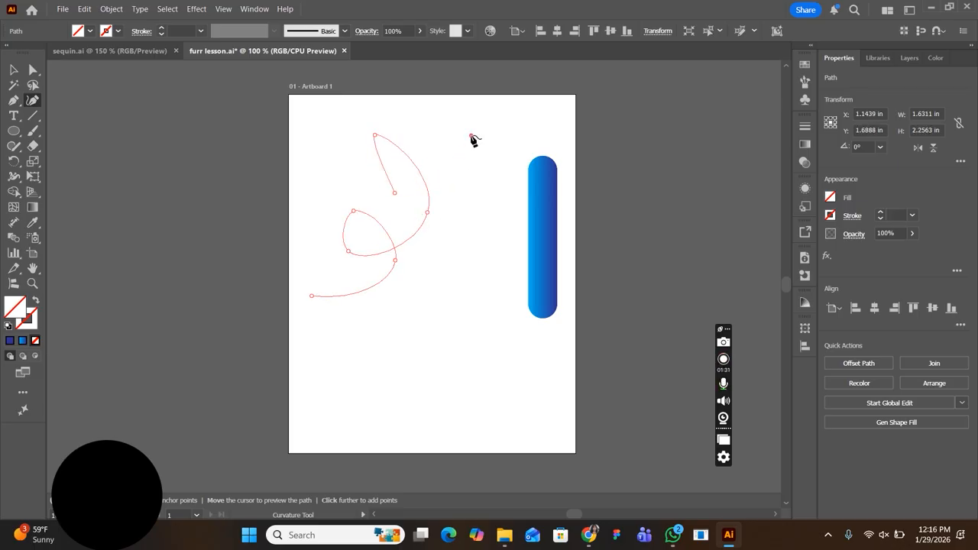
left_click(471, 136)
left_click(14, 69)
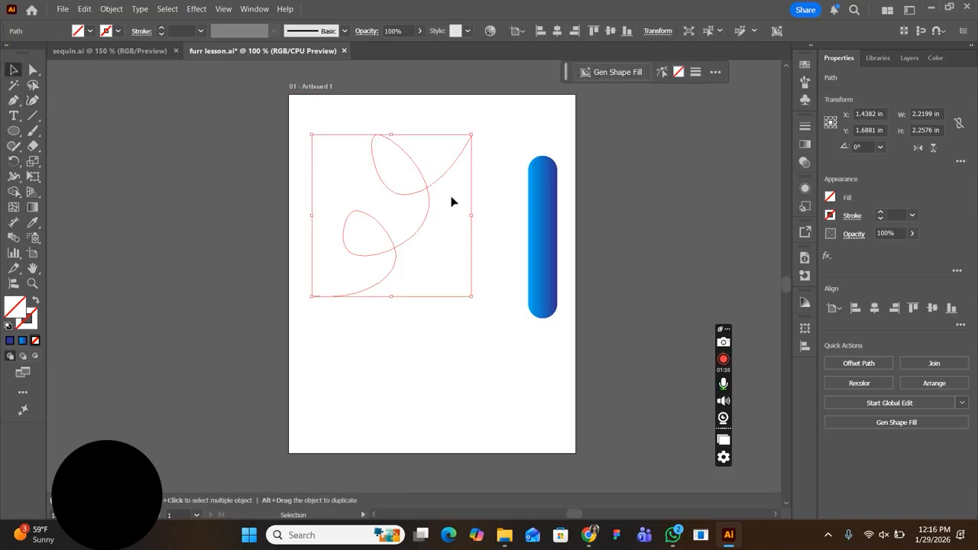
- Replace the blend's spine with the double-looped path and move the resulting tube to about the middle of the artboard
left_click(539, 182, "shift")
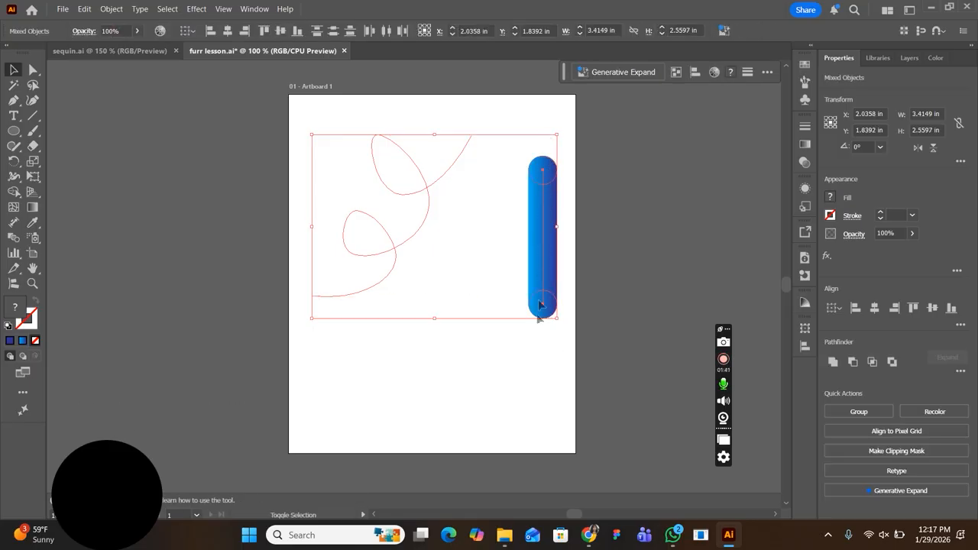
left_click(482, 374)
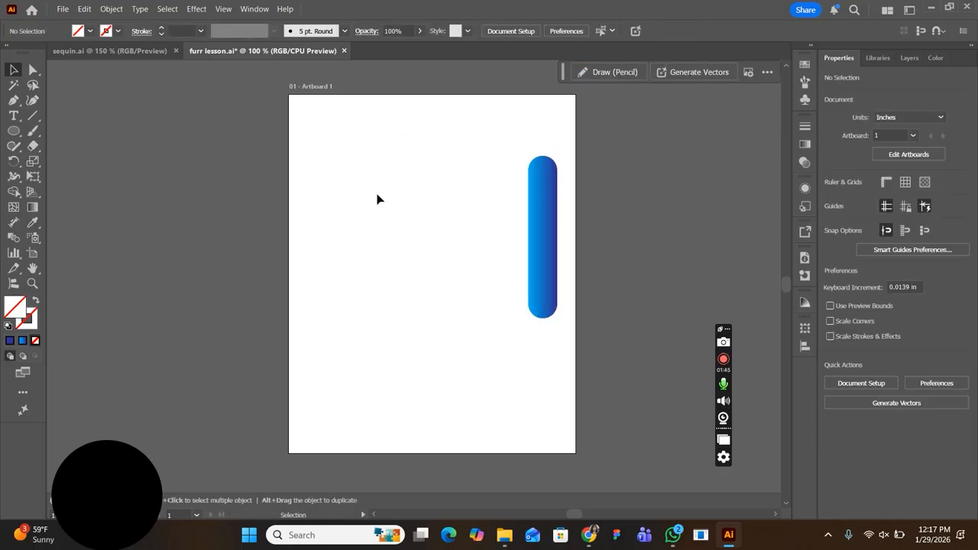
mouse_move(295, 104)
left_mouse_down()
mouse_move(415, 288)
mouse_move(557, 392)
mouse_move(575, 393)
left_mouse_up()
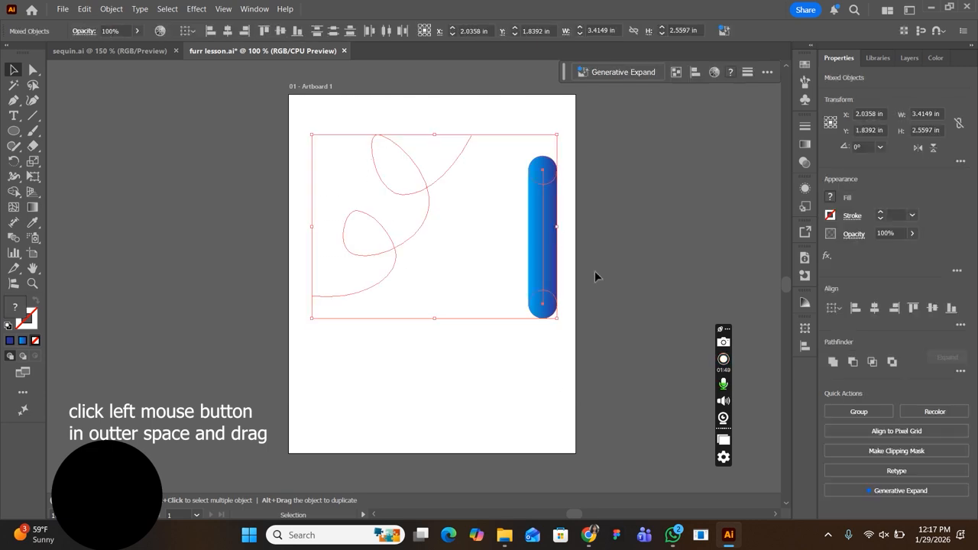
left_click(108, 9)
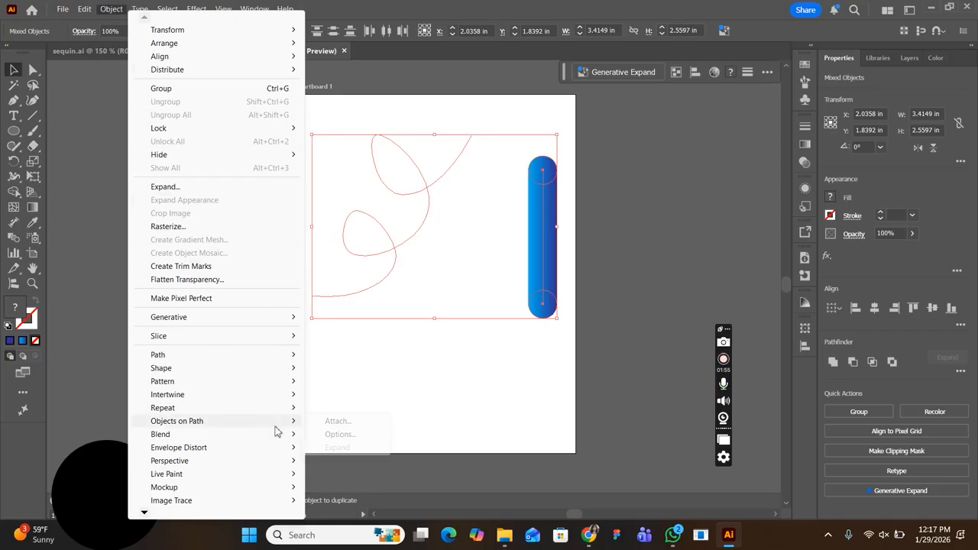
mouse_move(293, 434)
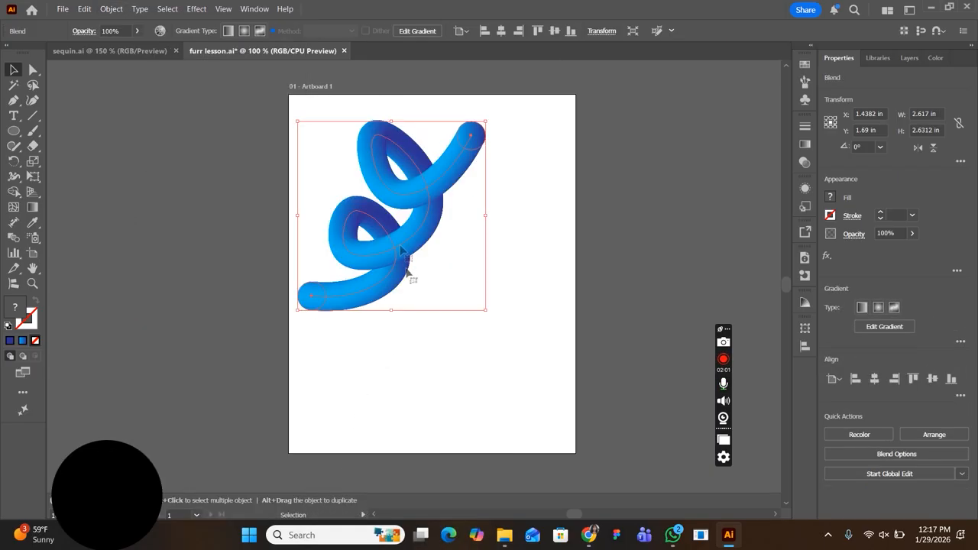
left_click_drag(417, 196, 441, 249)
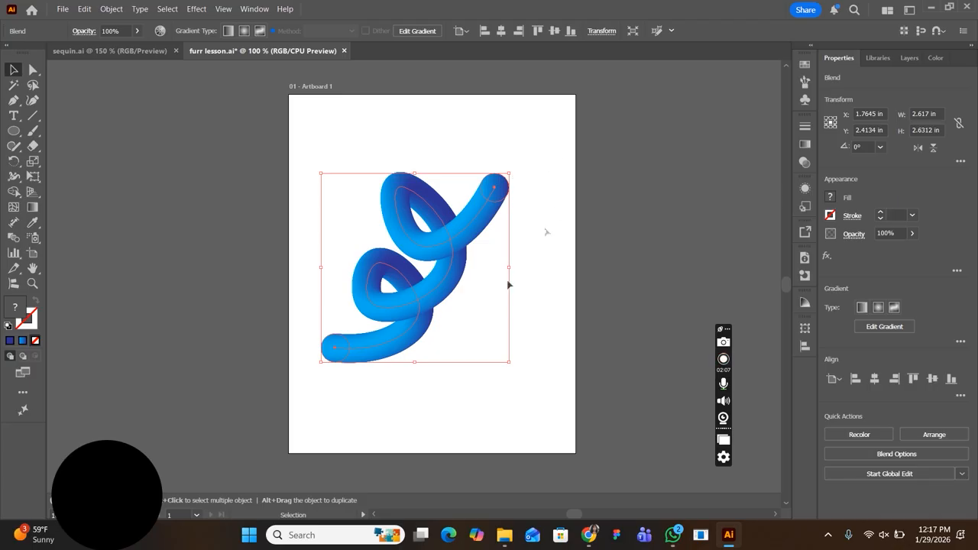
- Apply a Roughen effect to the looped tube with relative size 52%, detail 77 per inch and corner points
left_click(195, 10)
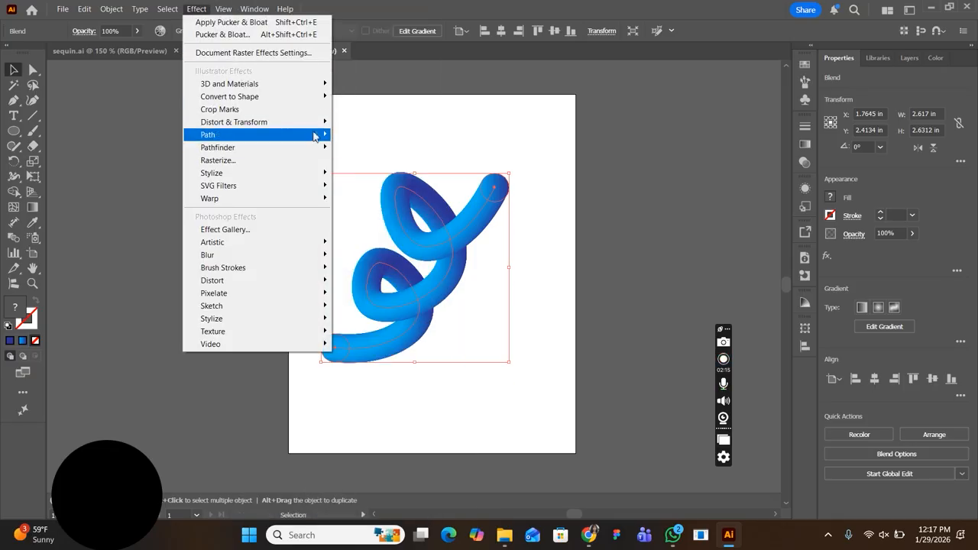
mouse_move(325, 122)
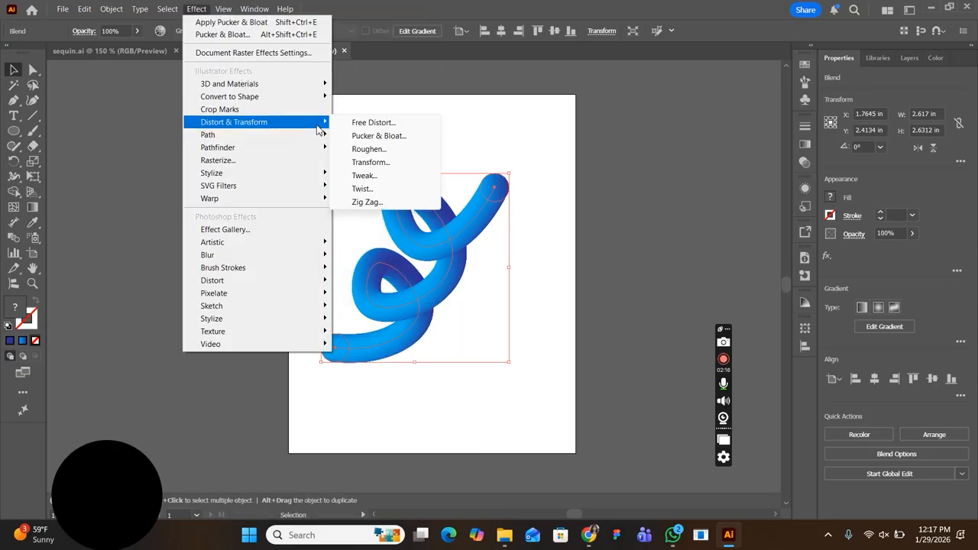
left_click(383, 150)
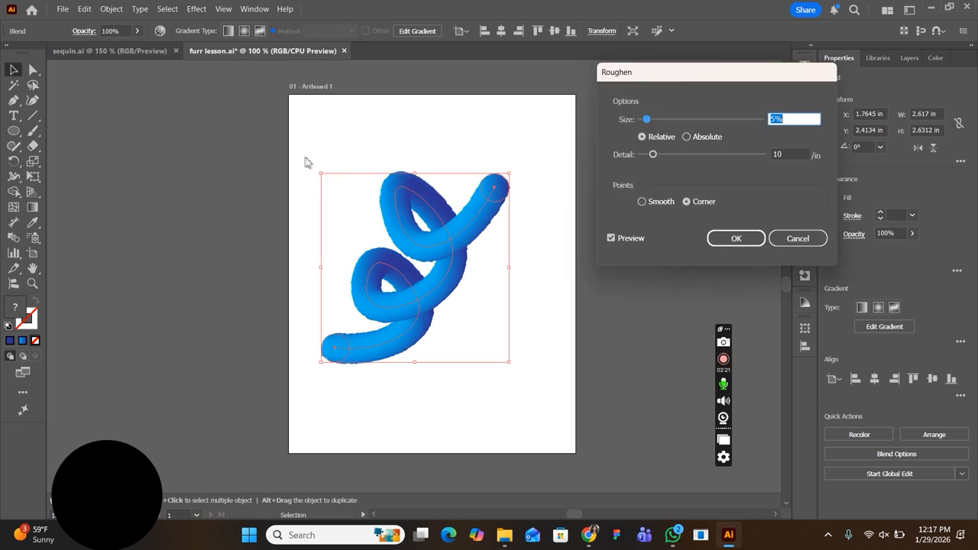
left_click_drag(647, 119, 708, 164)
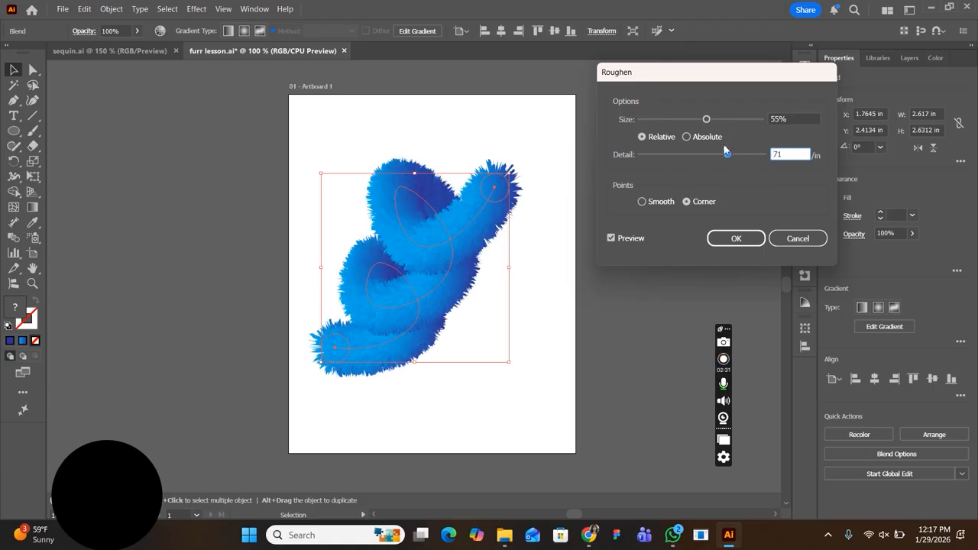
left_click_drag(734, 158, 743, 159)
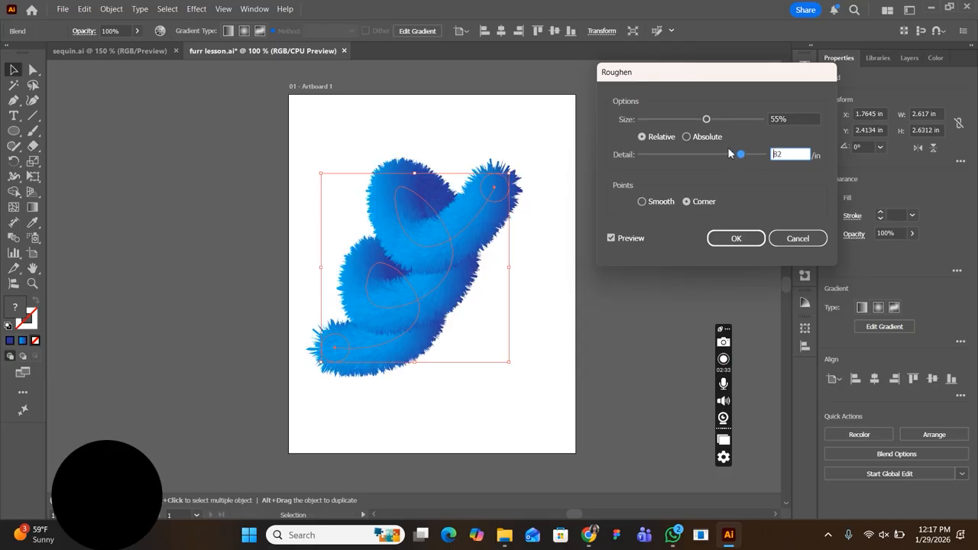
left_click_drag(708, 120, 729, 123)
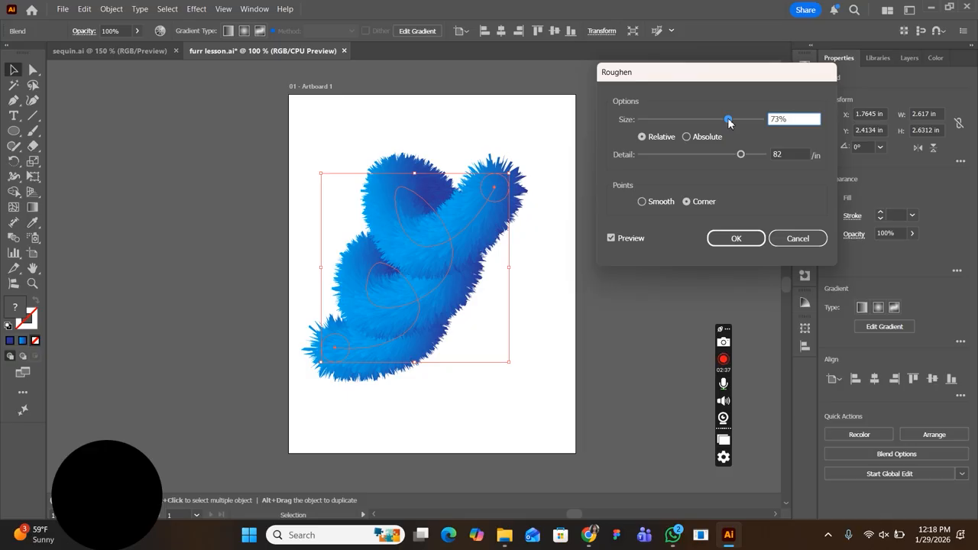
left_click_drag(729, 121, 704, 127)
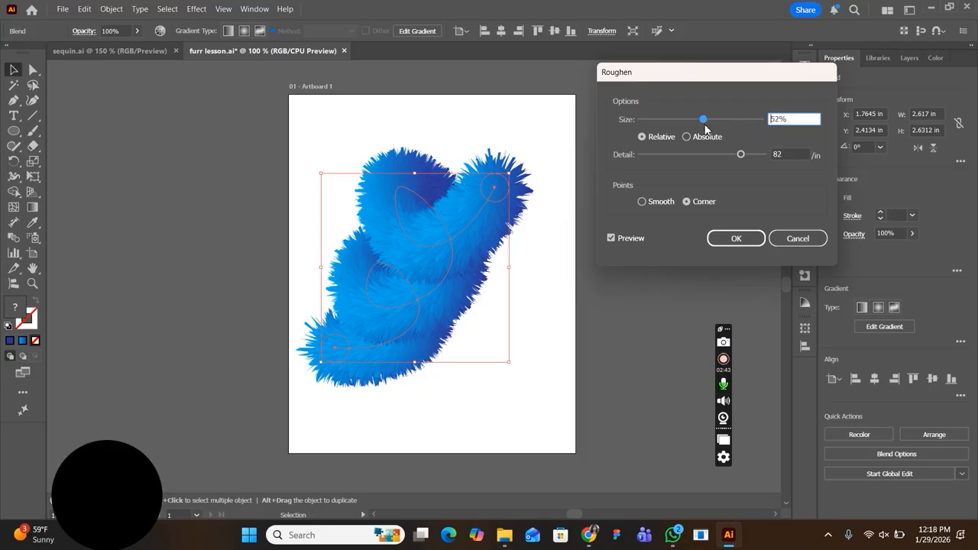
left_click_drag(741, 154, 735, 157)
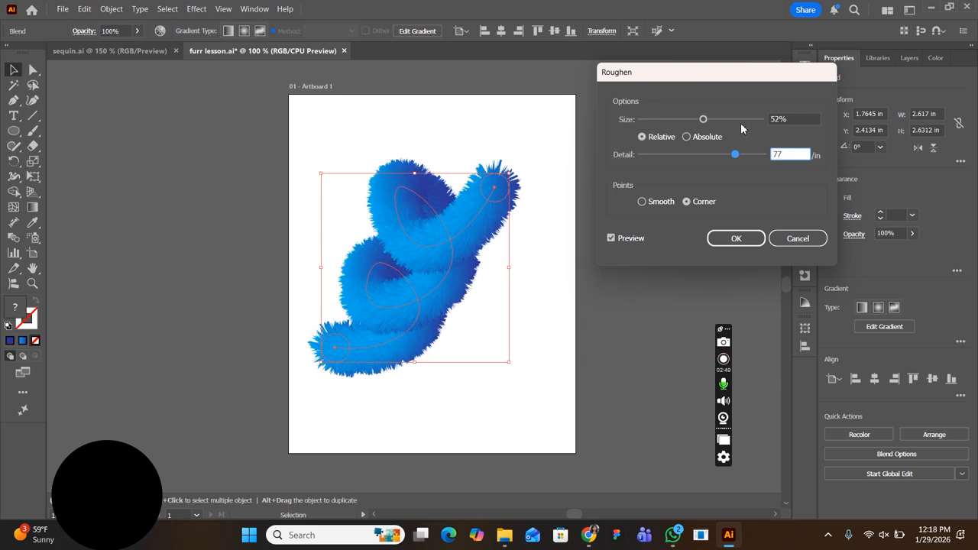
left_click(737, 238)
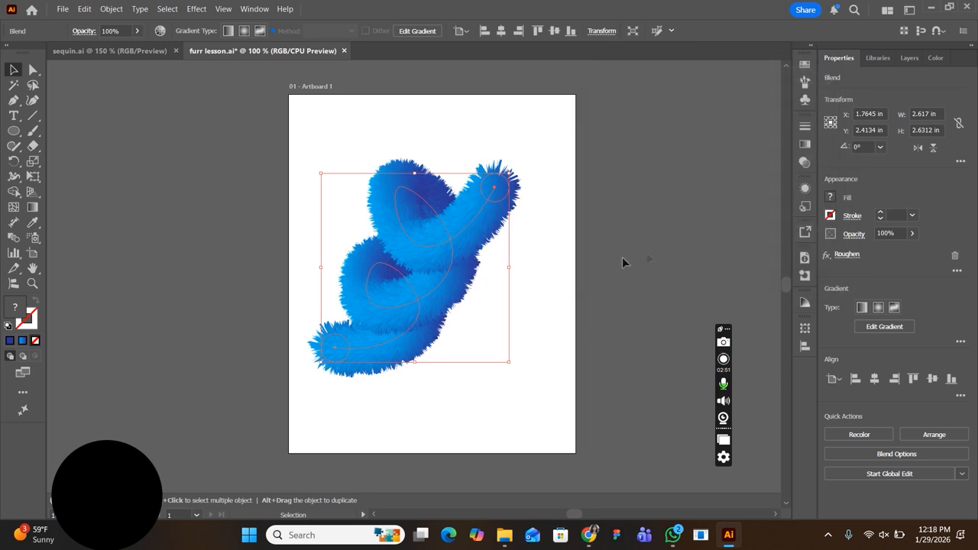
- Move the furry looped shape off the artboard onto the canvas to its left
left_click(540, 267)
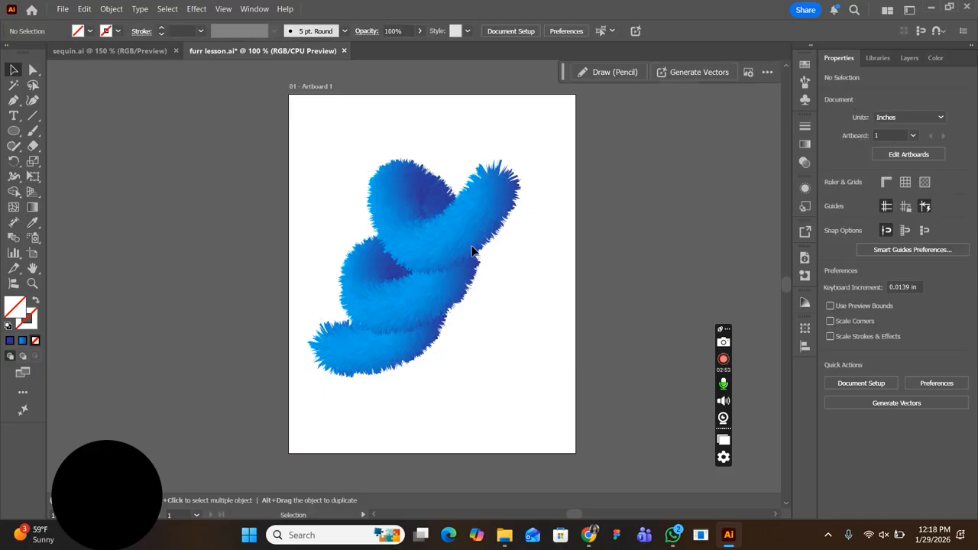
left_click_drag(473, 250, 507, 191)
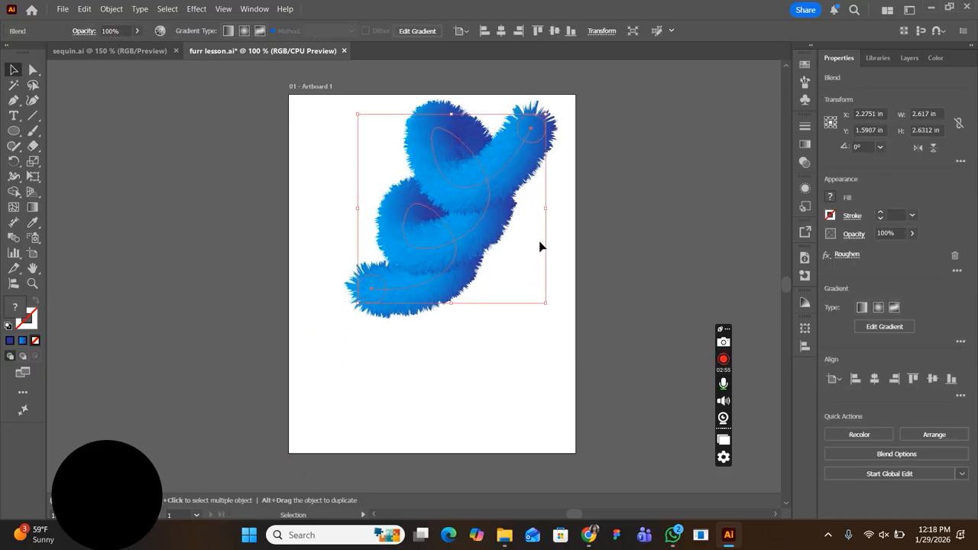
left_click(585, 243)
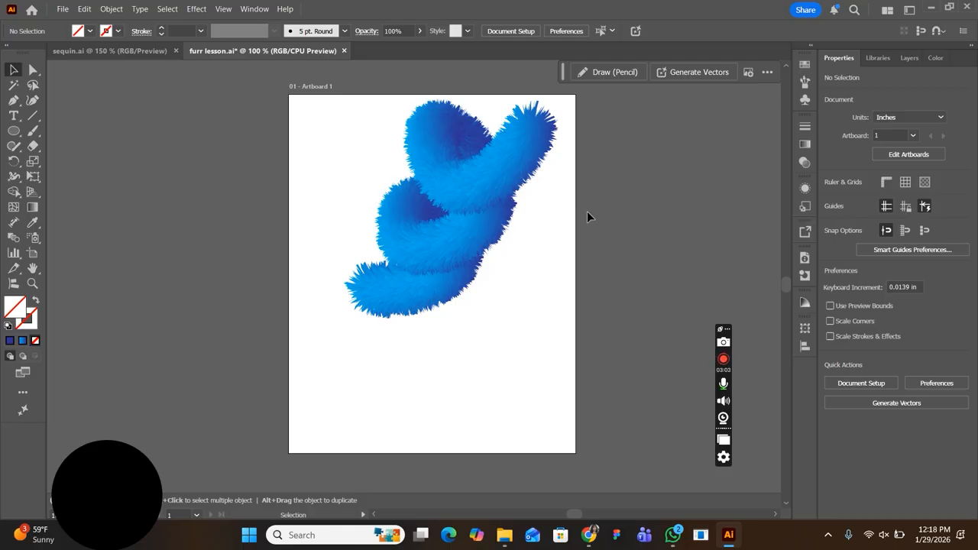
left_click(489, 177)
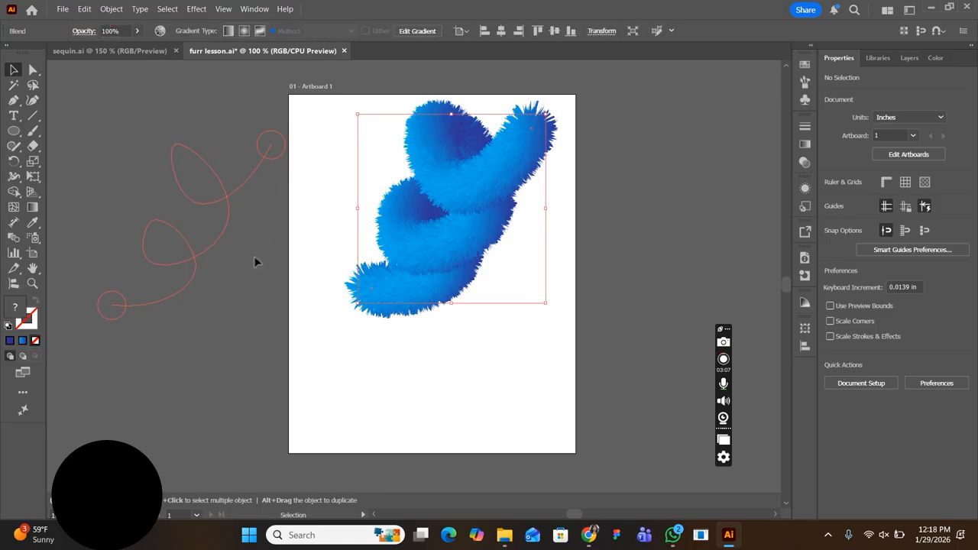
left_click_drag(489, 177, 229, 194)
left_click(244, 383)
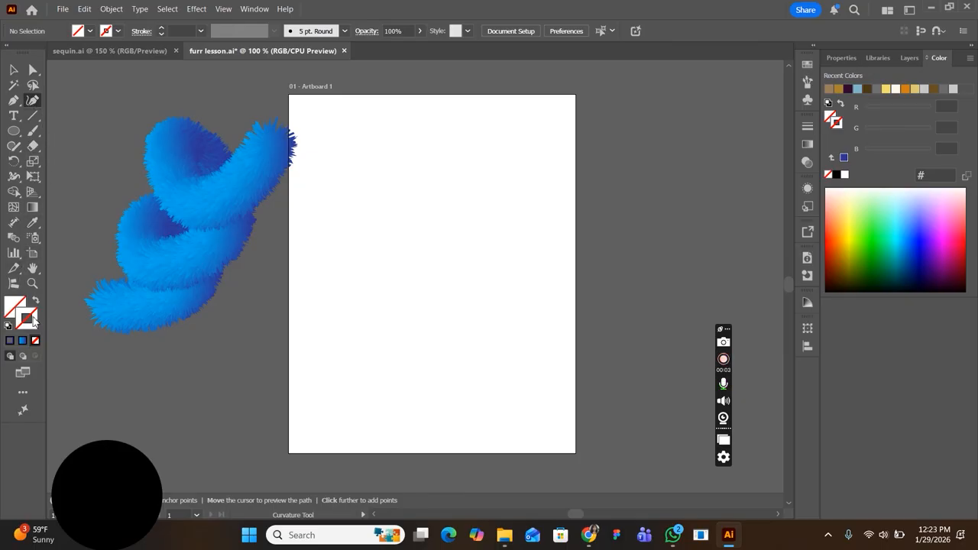
- Draw a V-shaped path with a solid #2e3192 stroke and no fill in the artboard's upper half using the Curvature tool
left_click(14, 340)
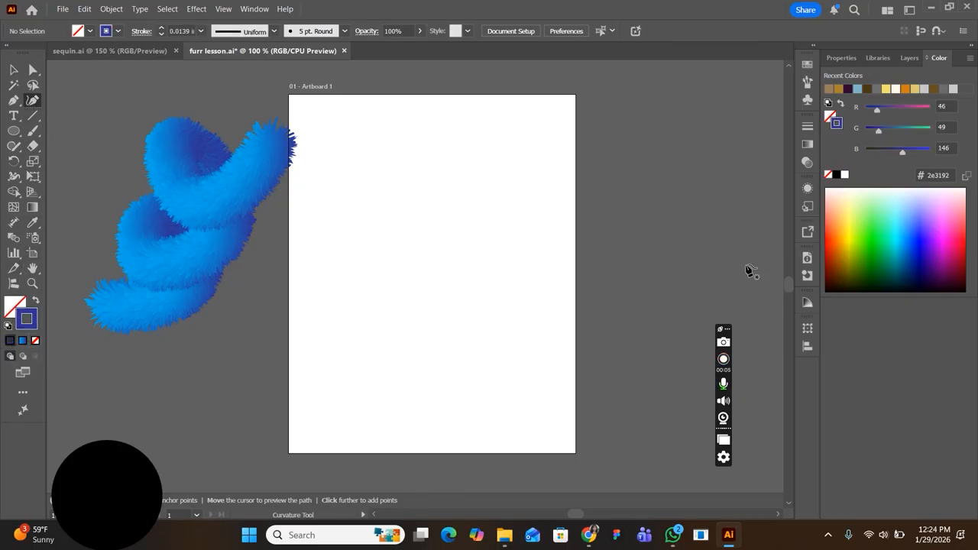
left_click(384, 180)
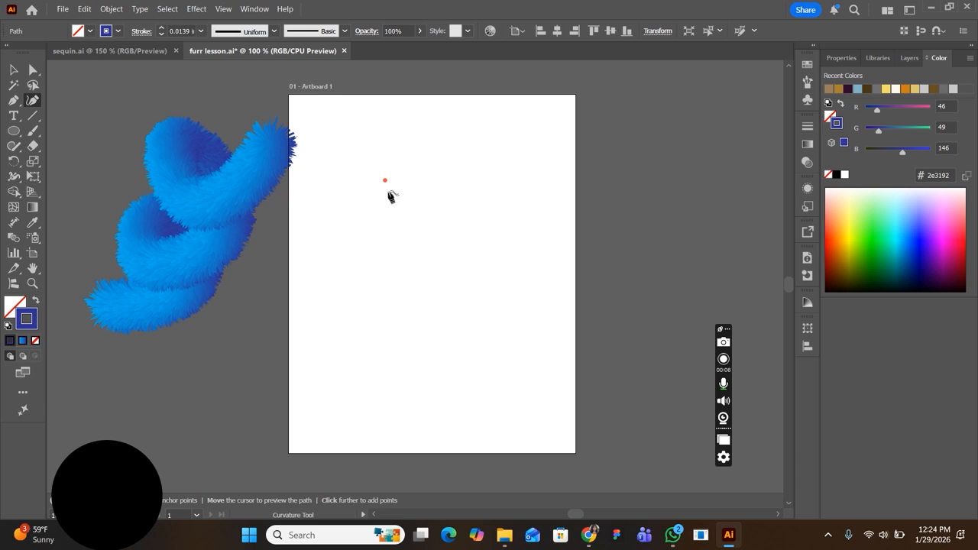
left_click(419, 232)
left_click(451, 185)
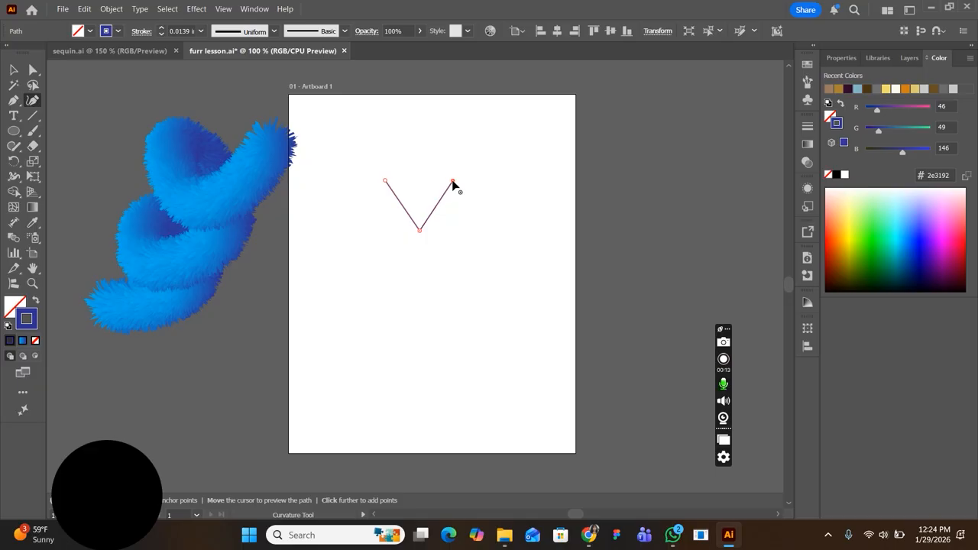
- Set the V-shaped path's stroke weight to 0.5 in and give it round caps
left_click(200, 30)
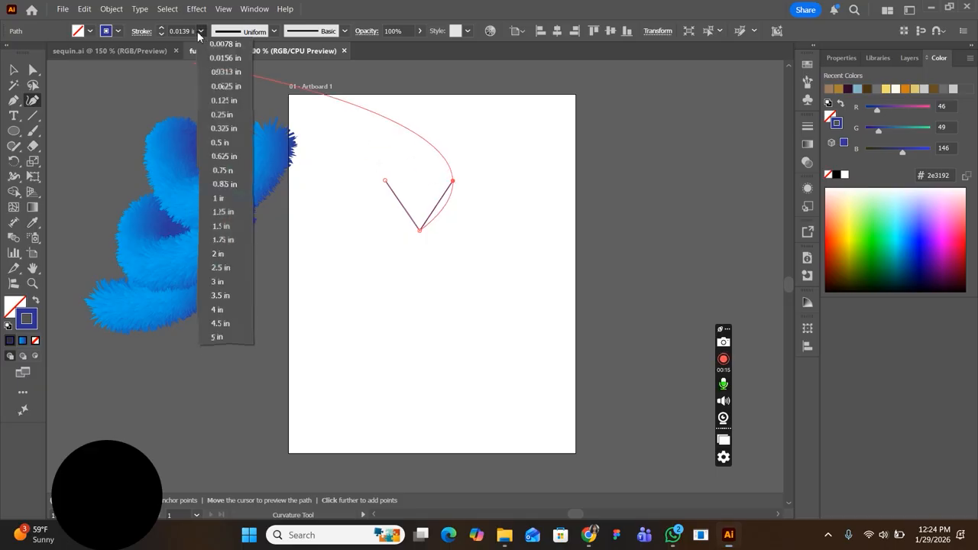
left_click(231, 142)
left_click(451, 183)
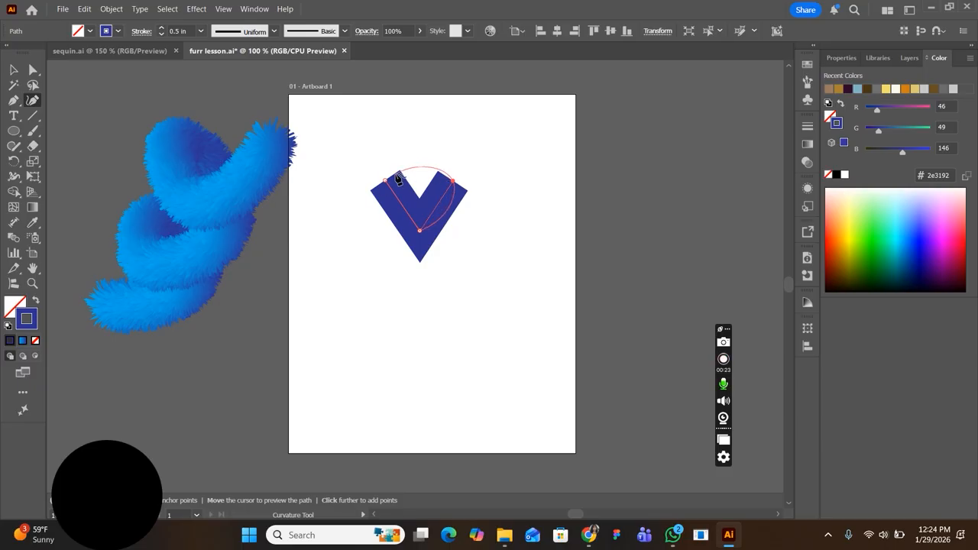
left_click(141, 34)
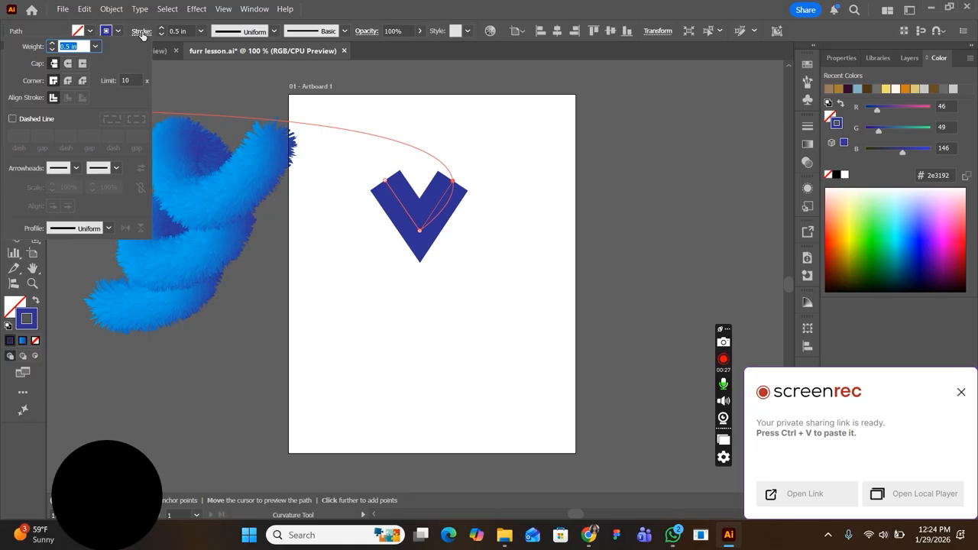
left_click(67, 64)
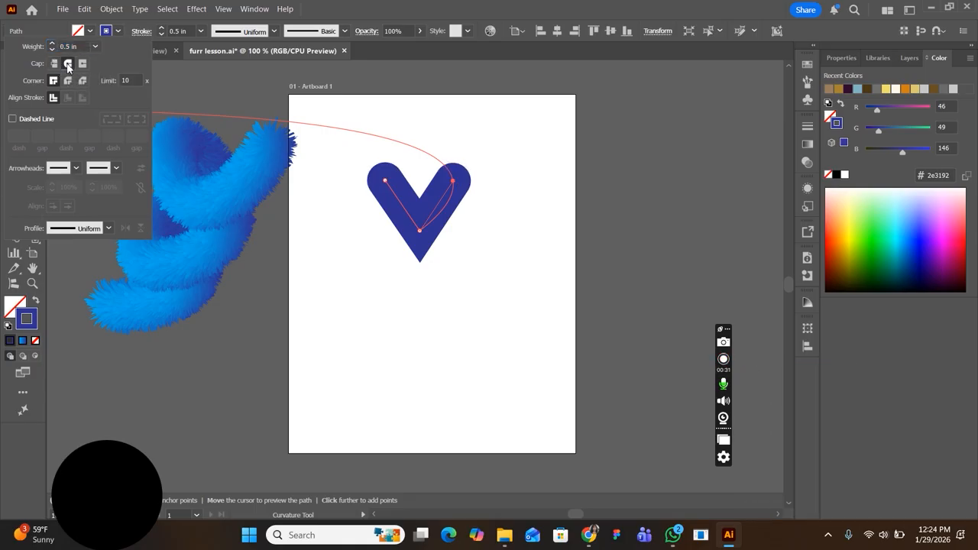
left_click(146, 30)
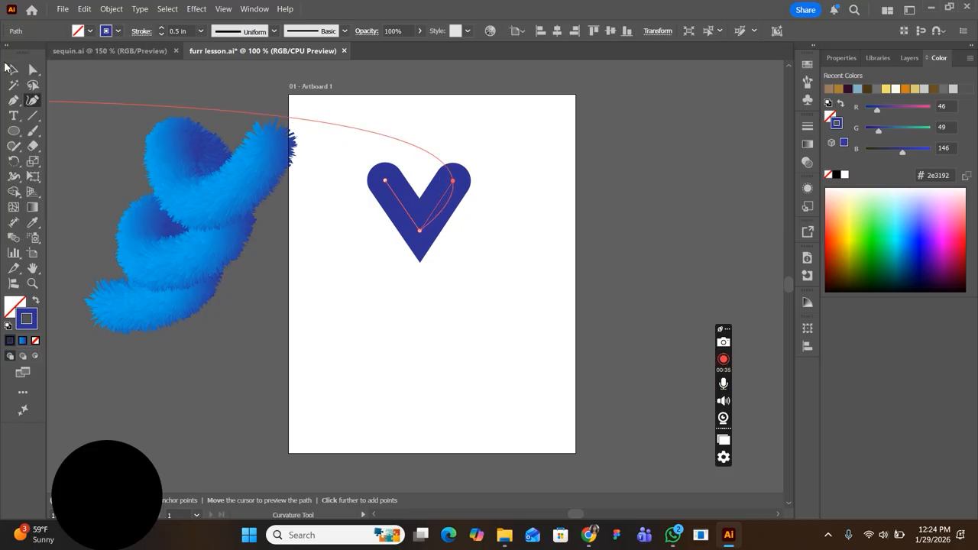
- Increase the V-shaped path's stroke weight to 0.625 in
left_click(12, 71)
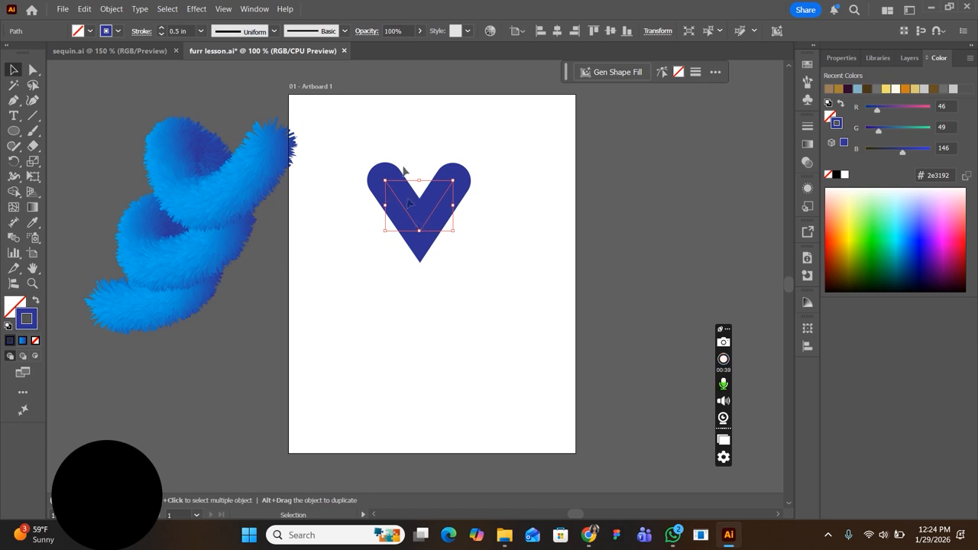
left_click(200, 32)
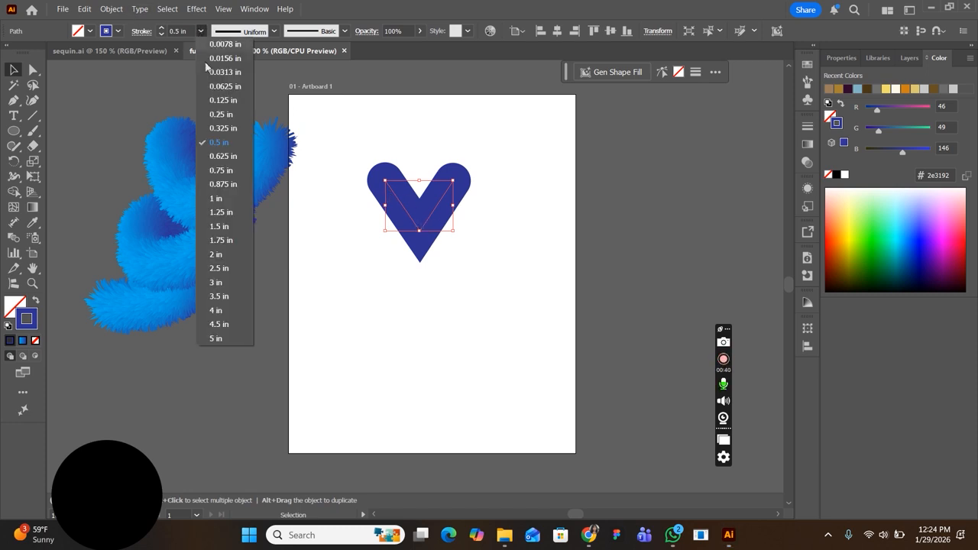
left_click(223, 156)
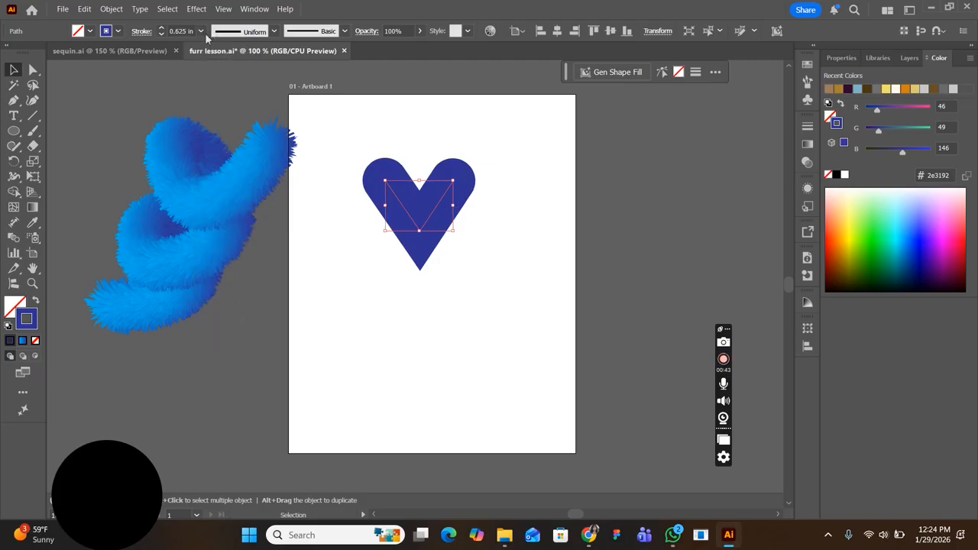
- Reshape the V into a compact heart by raising its lower anchor point and moving its right anchor point inward
left_click(32, 101)
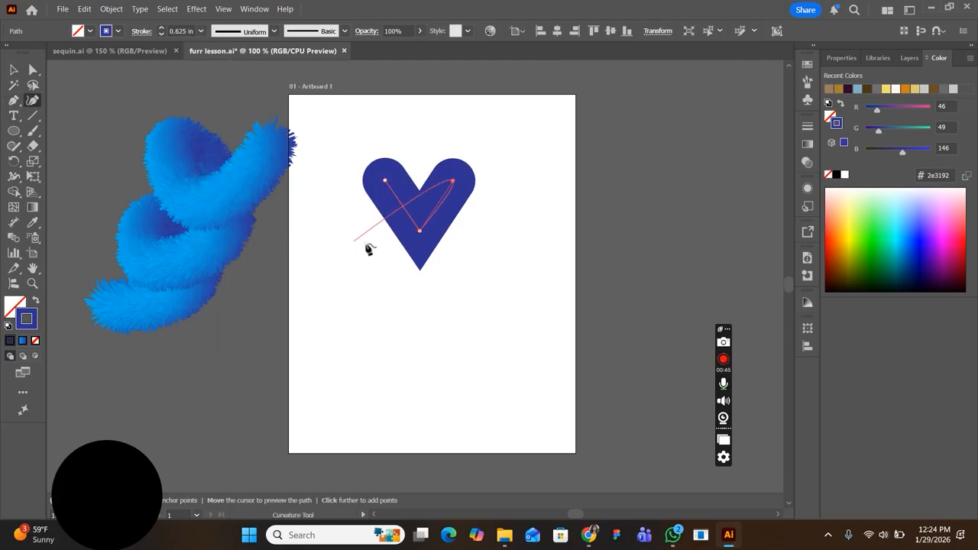
left_click_drag(419, 232, 421, 215)
left_click_drag(450, 182, 442, 181)
left_click_drag(415, 217, 414, 208)
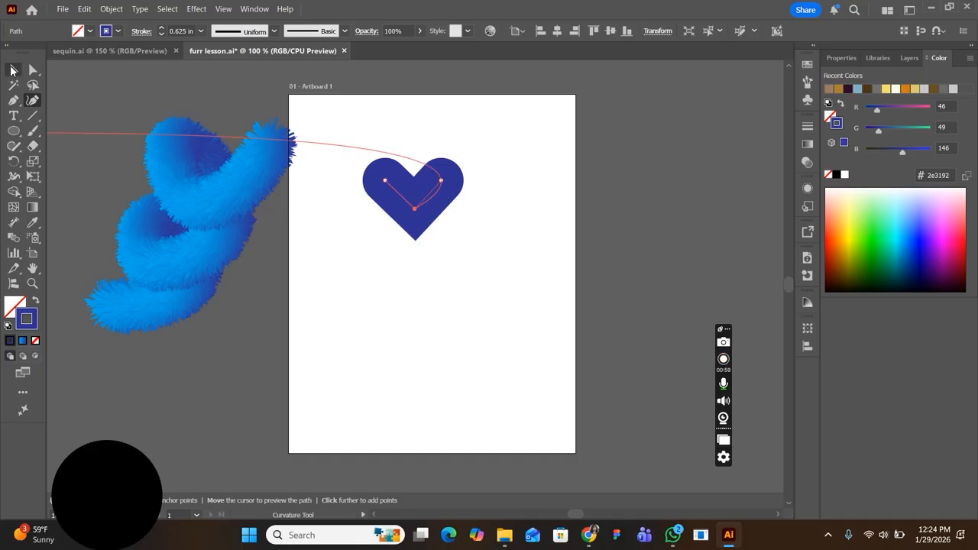
- Apply the blue linear gradient to the heart-shaped path's stroke
left_click(12, 70)
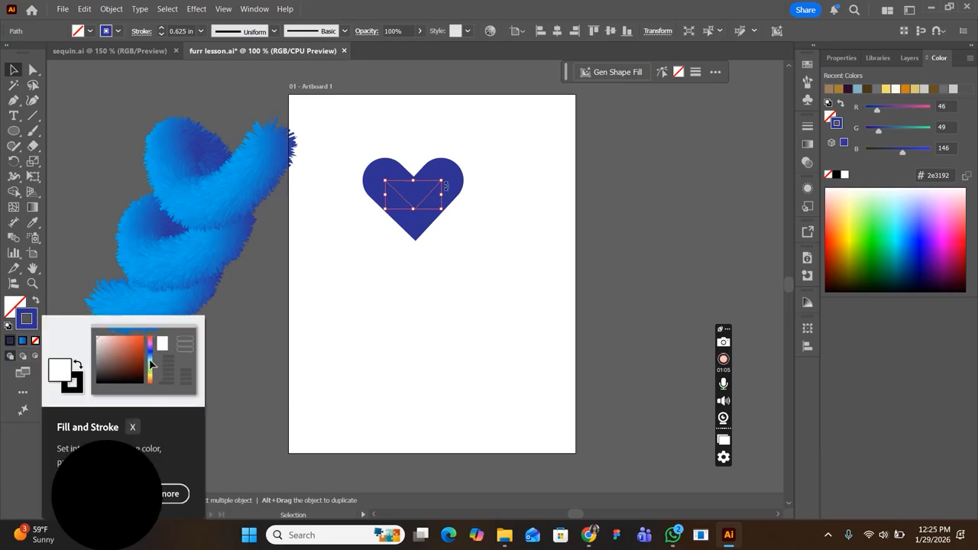
left_click(25, 341)
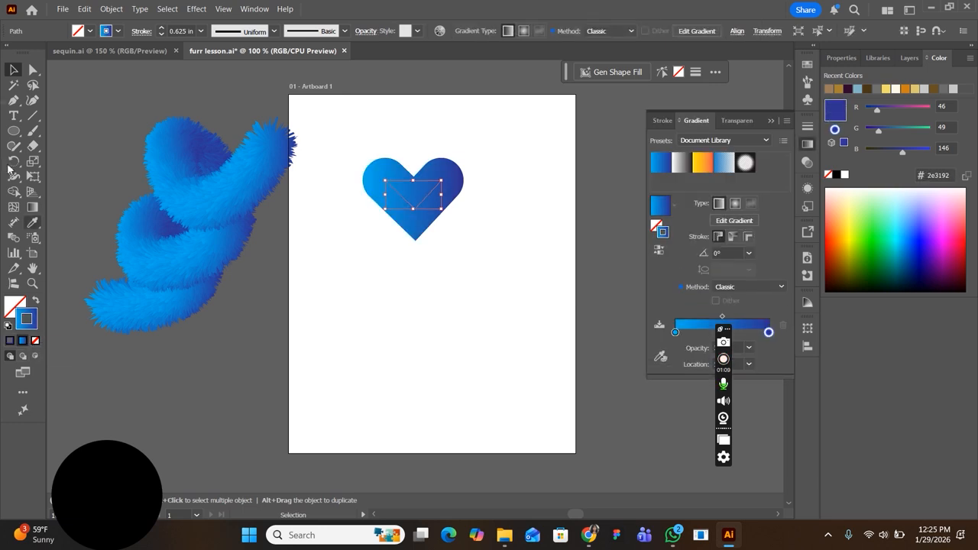
- Create a 0.5 in circle beside the heart and swap its stroke and fill so the blue gradient becomes the fill
left_click(771, 121)
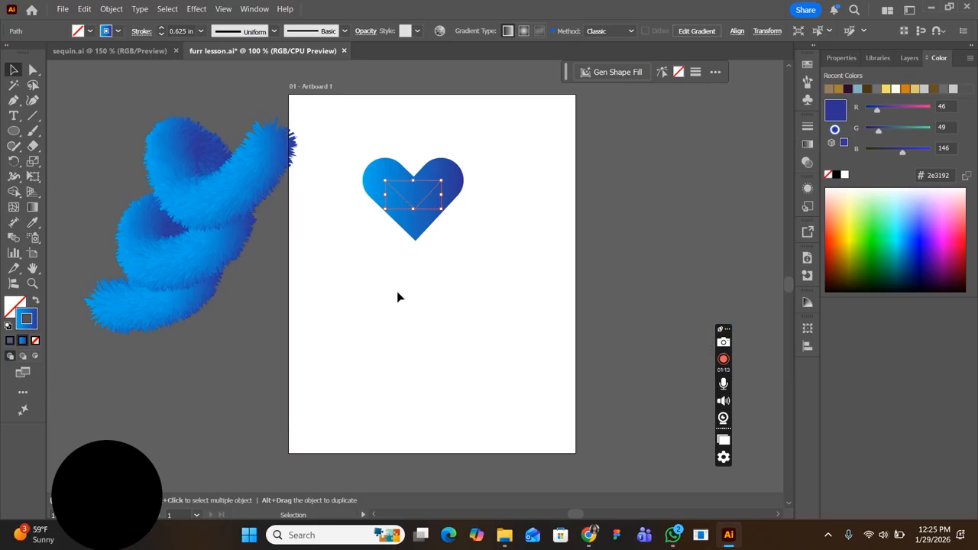
left_click(397, 293)
left_click(13, 131)
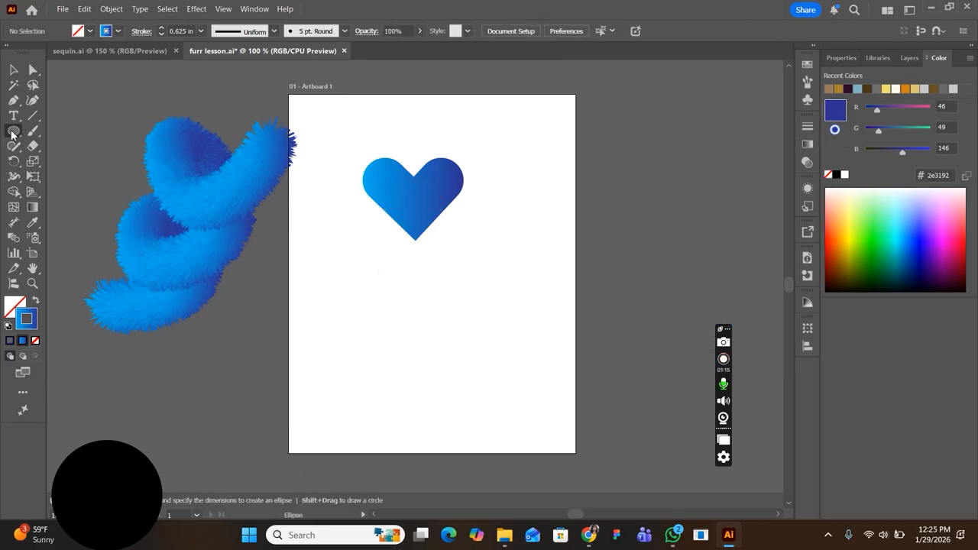
left_click(532, 149)
left_click(463, 290)
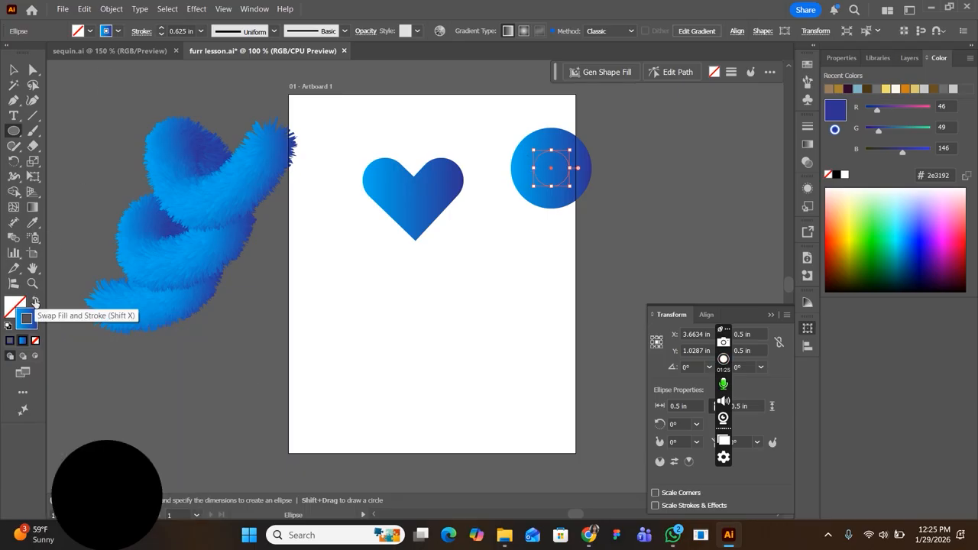
left_click(34, 303)
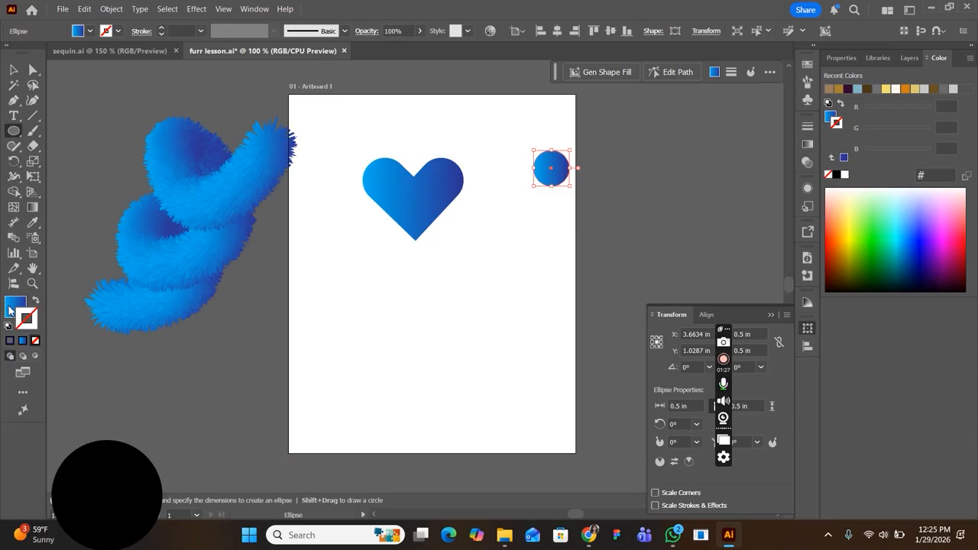
- Recolour the circle's linear gradient fill to run from white at the first stop to magenta (ec008c) at the last
left_click(9, 311)
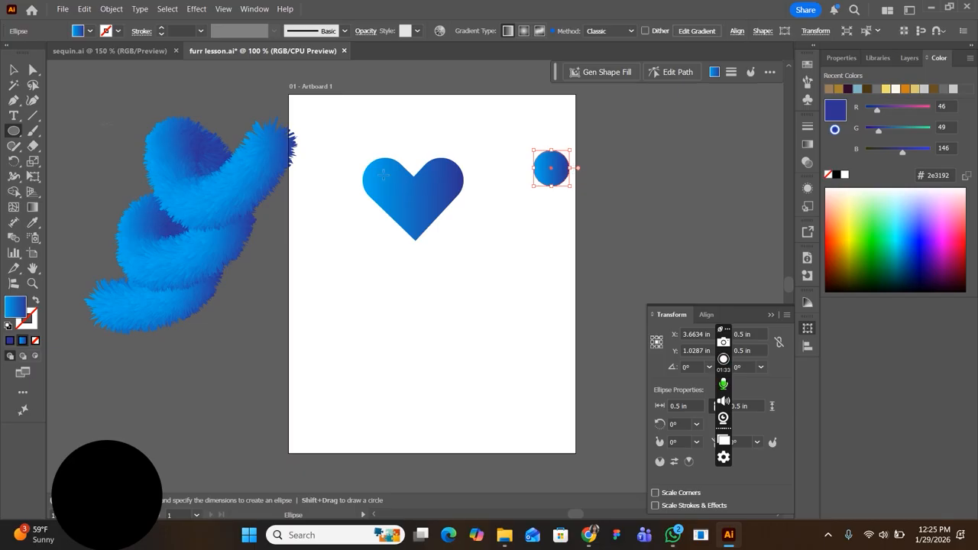
left_click(31, 208)
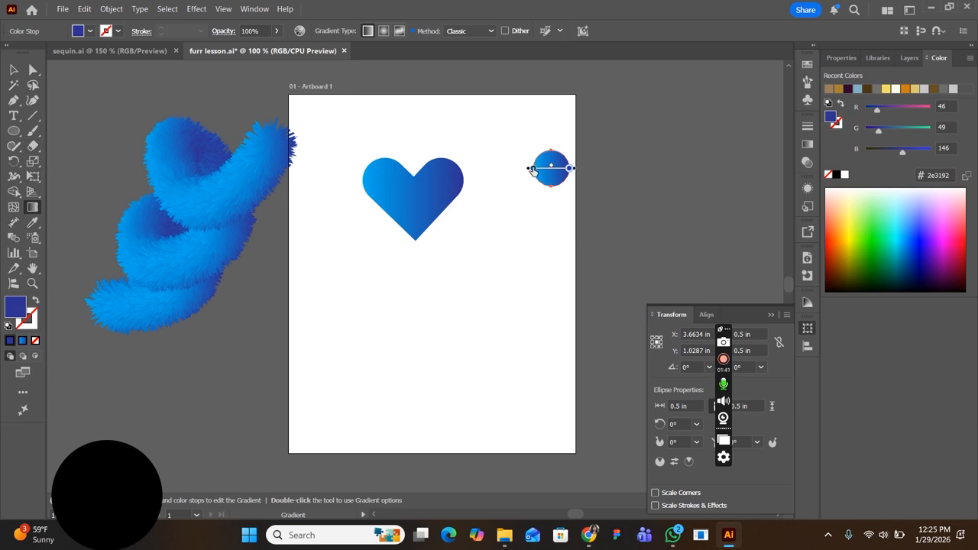
left_click(533, 168)
double_click(532, 168)
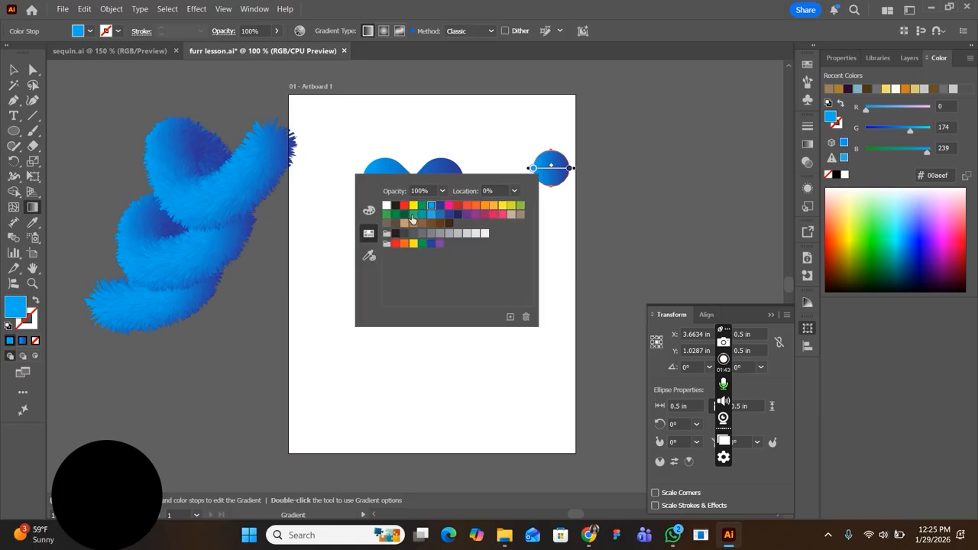
left_click(388, 206)
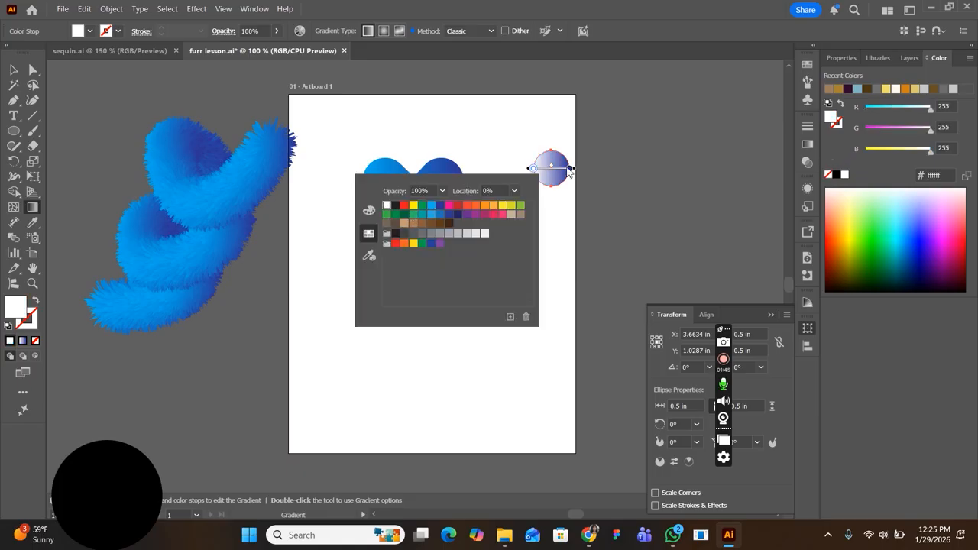
double_click(568, 170)
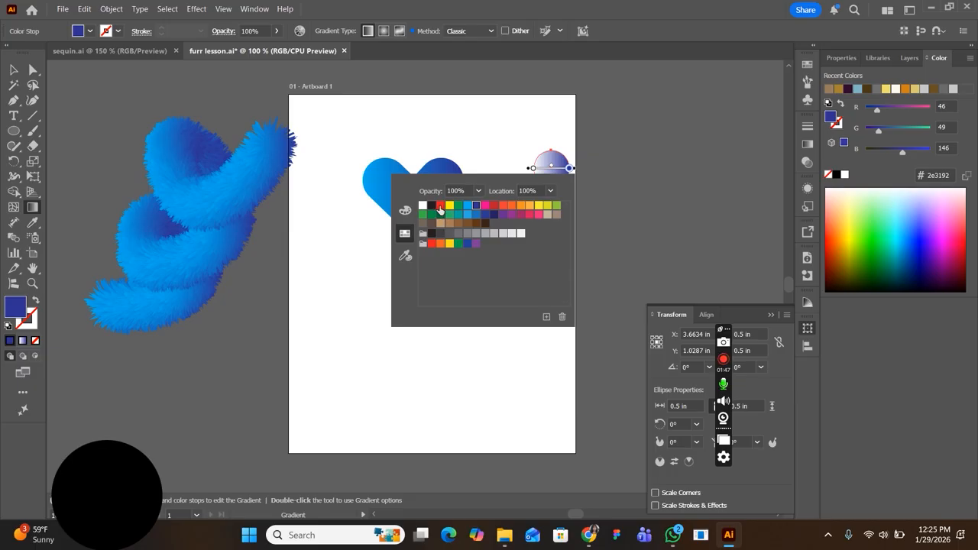
left_click(440, 205)
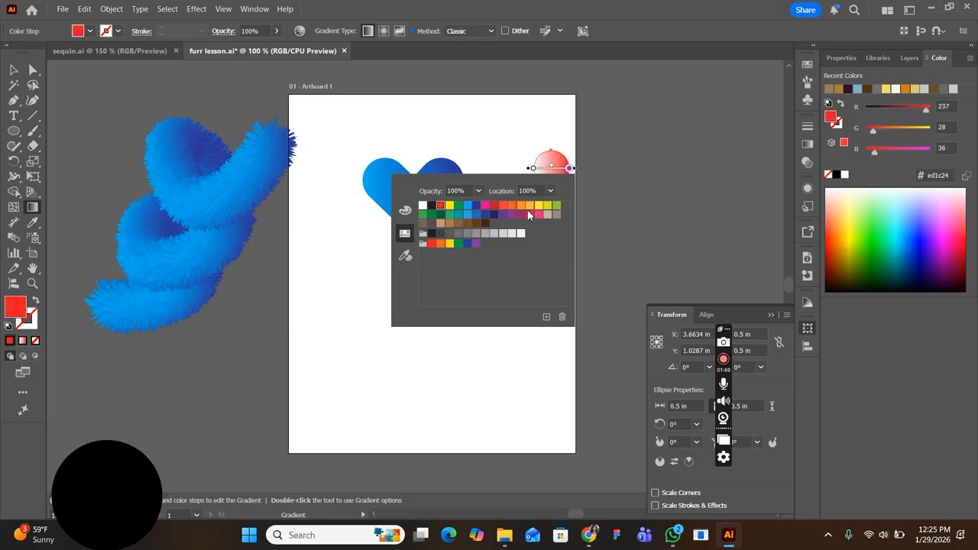
left_click(485, 205)
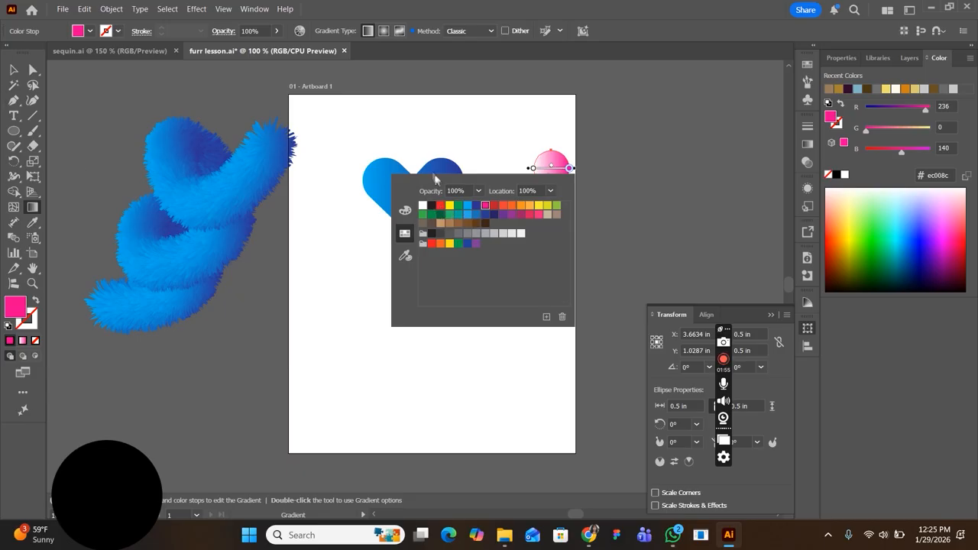
left_click(15, 71)
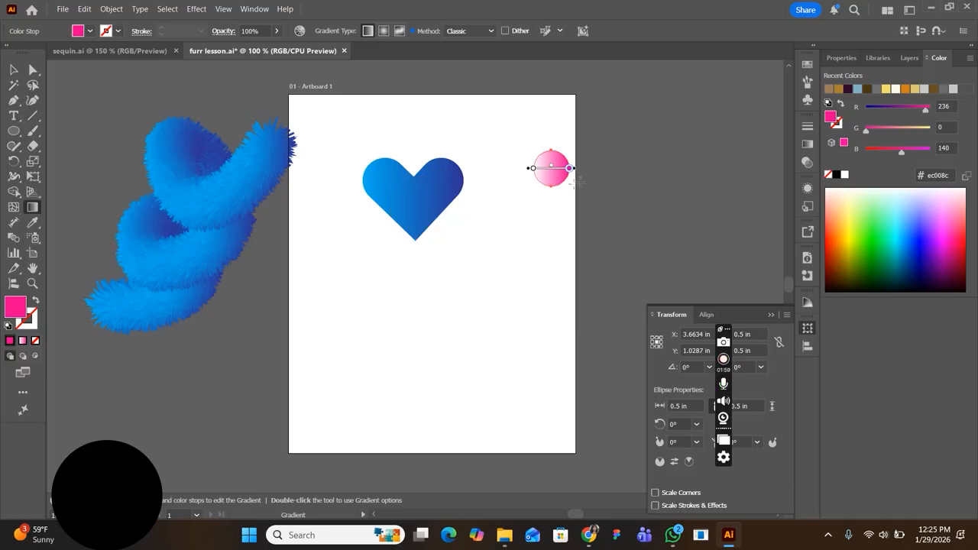
- Duplicate the circle about 2.5 in straight below the original and make a blend between the two circles
left_click(17, 71)
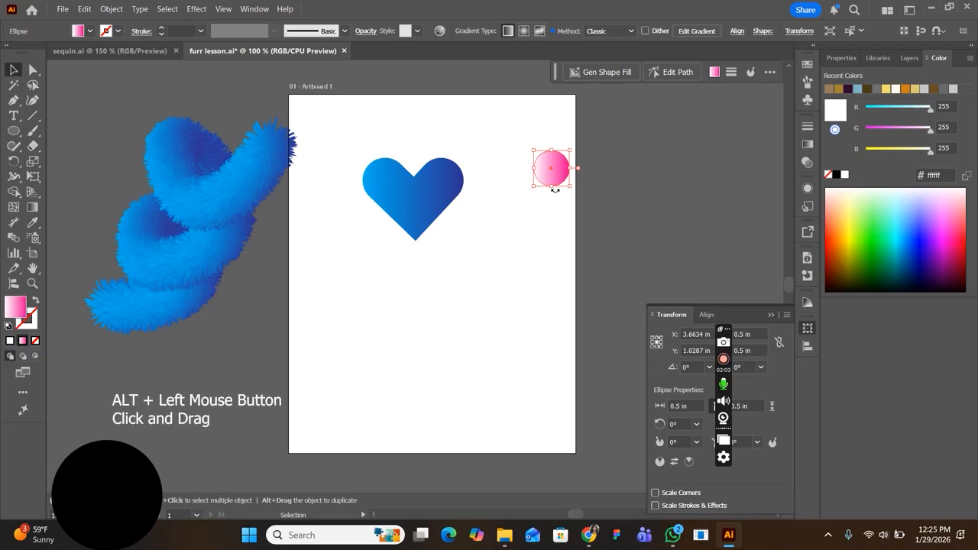
left_click_drag(559, 173, 555, 350)
left_click_drag(511, 153, 564, 434)
left_click(118, 14)
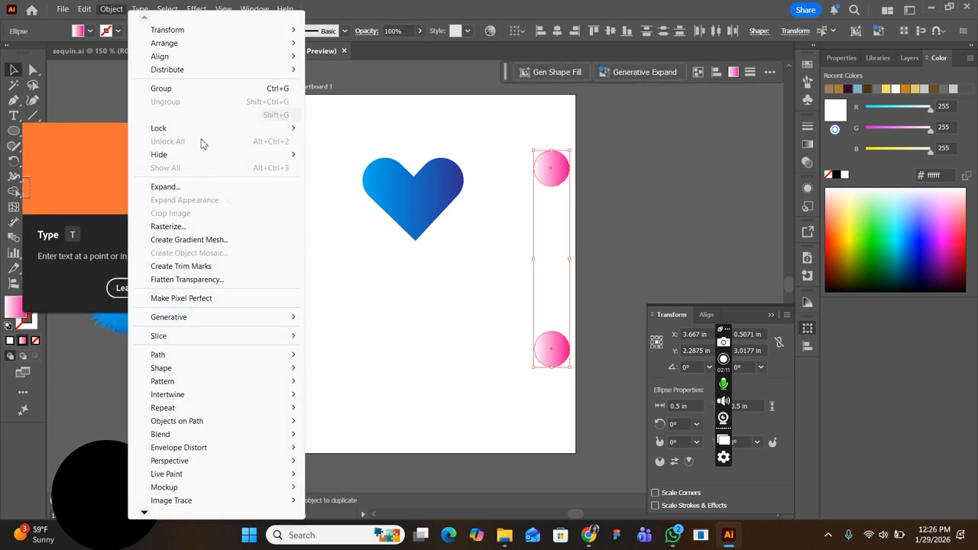
mouse_move(252, 434)
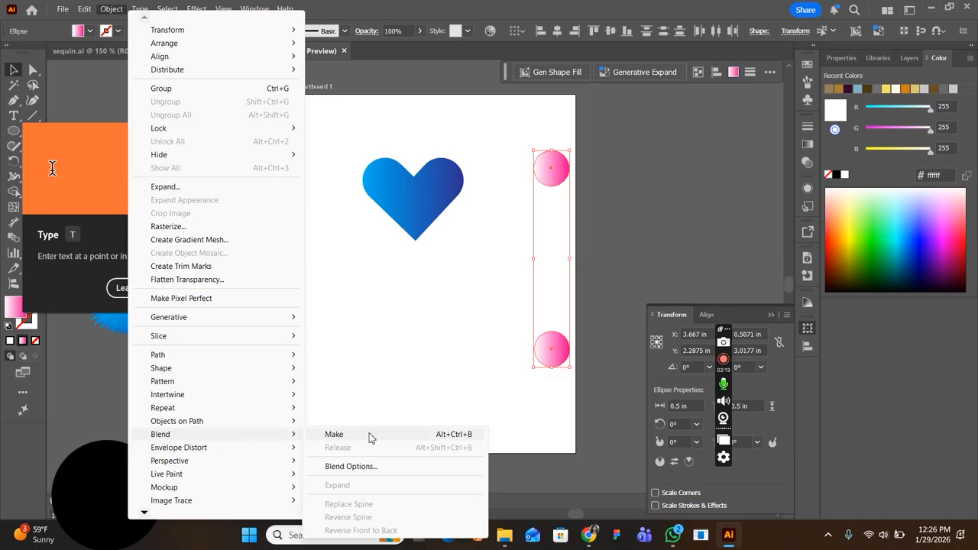
left_click(359, 433)
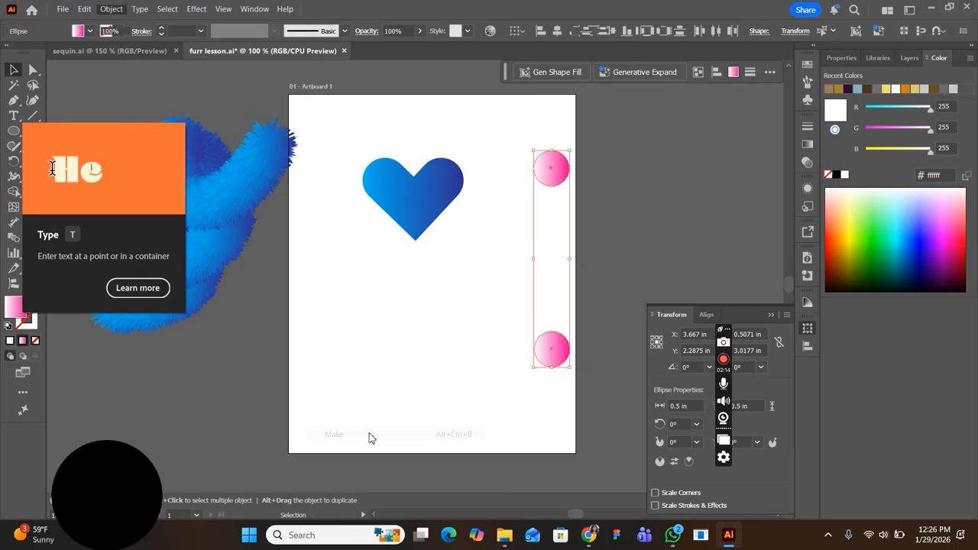
- Set the blend's spacing to Specified Steps with a value of 10000
double_click(12, 242)
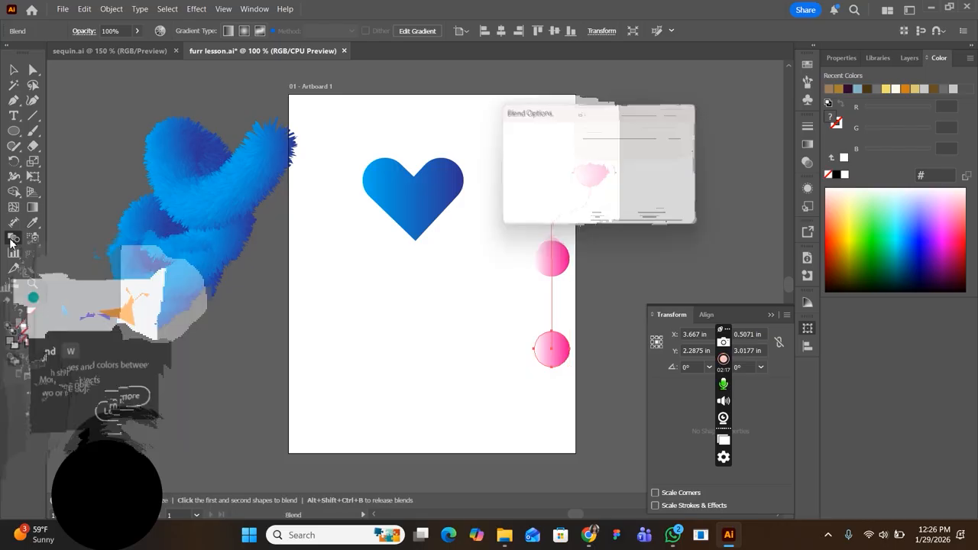
left_click(628, 143)
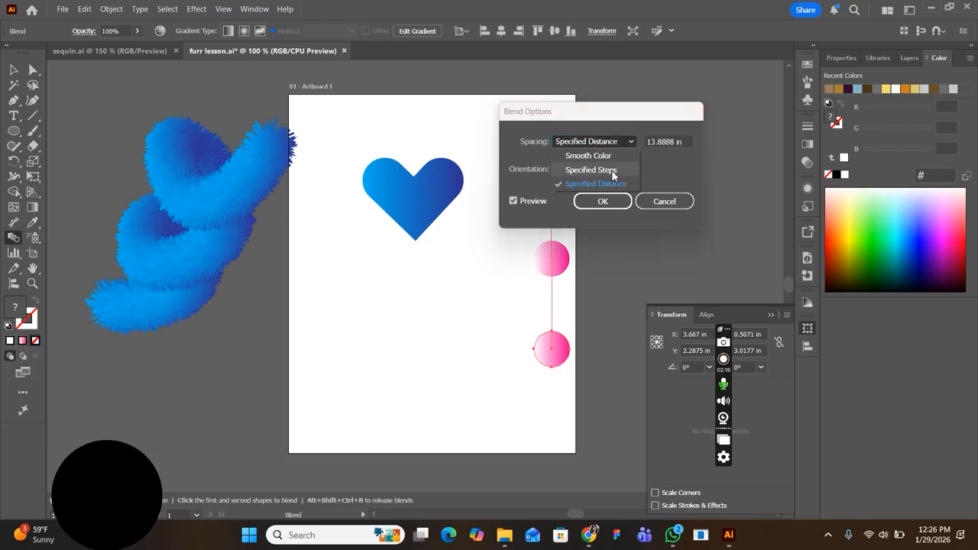
left_click(611, 169)
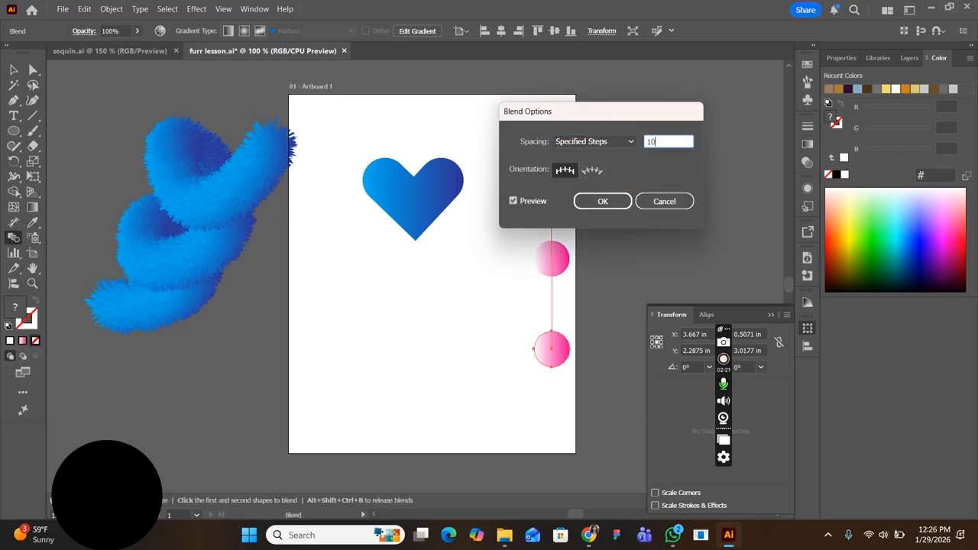
left_click(603, 203)
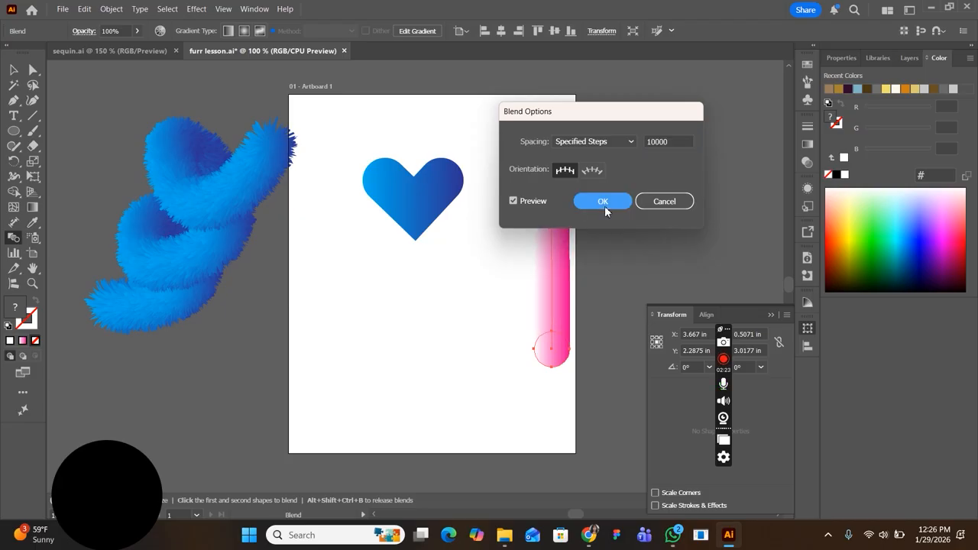
- Copy and paste the pink blend and move the copy off the artboard, beside the original blend
left_click(14, 70)
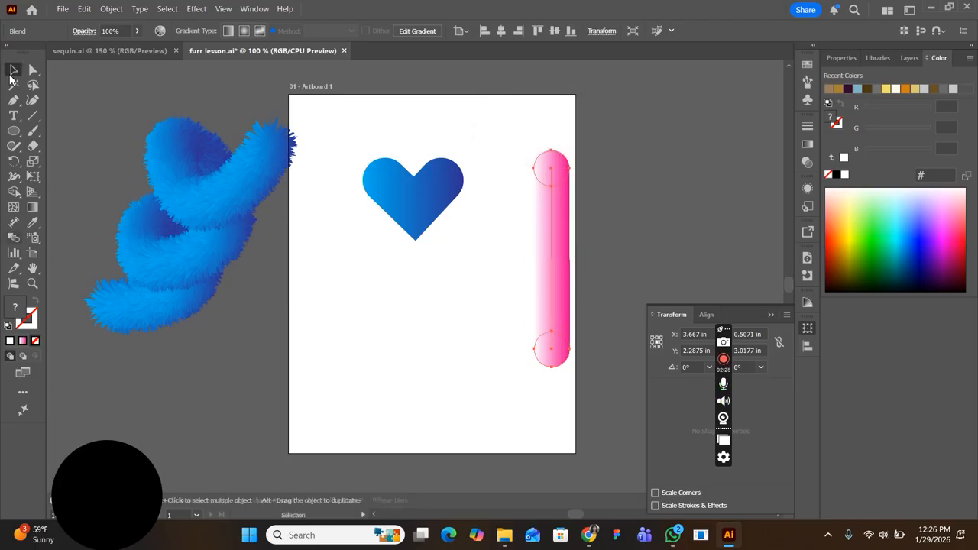
key("ctrl+c")
key("ctrl+v")
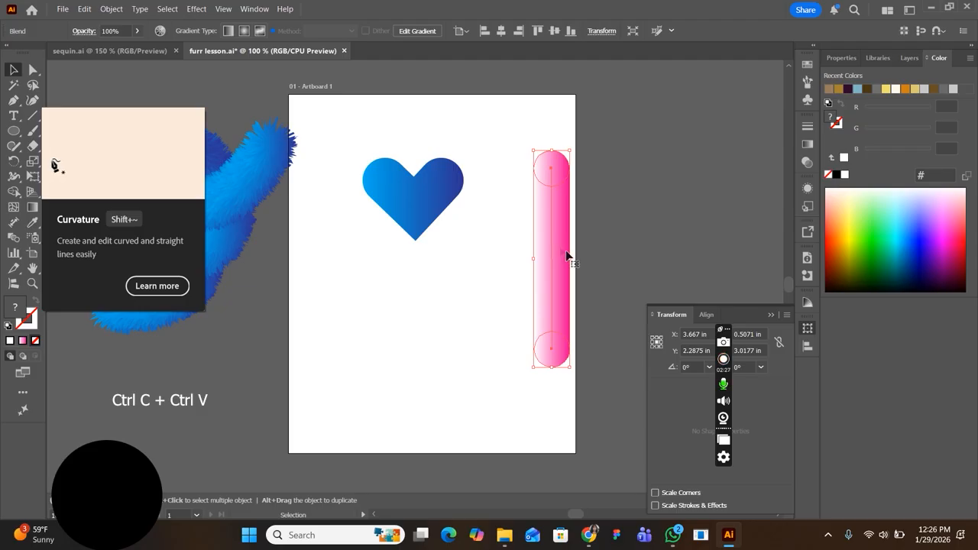
key("a")
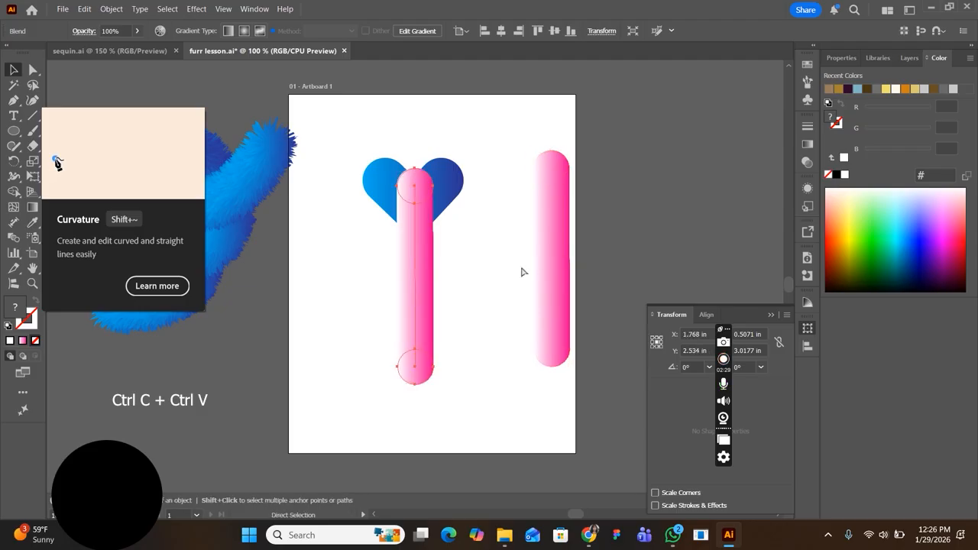
left_click_drag(417, 273, 625, 240)
left_click(551, 244)
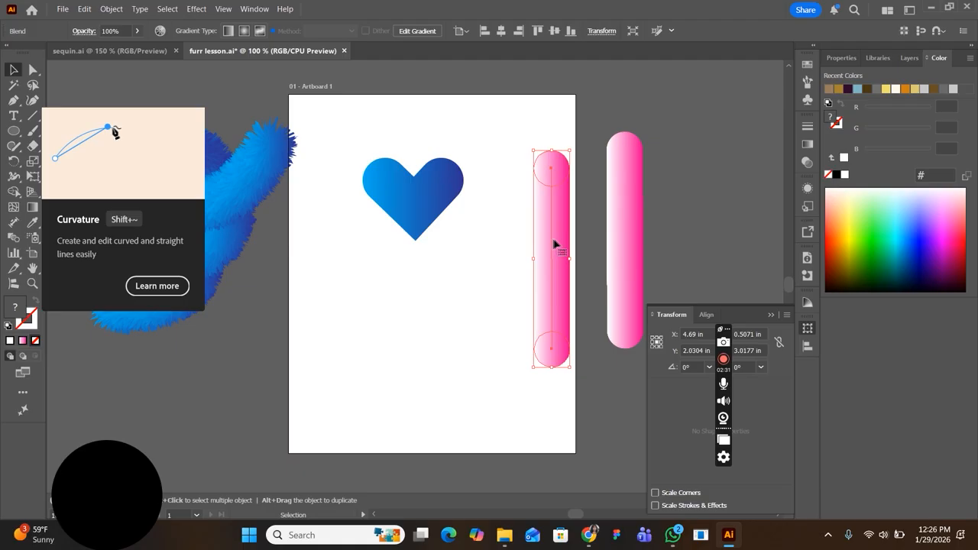
- Copy and paste the blue heart path and position the copy below the original, with a gap between them
left_click(399, 187)
left_click_drag(366, 144, 468, 242)
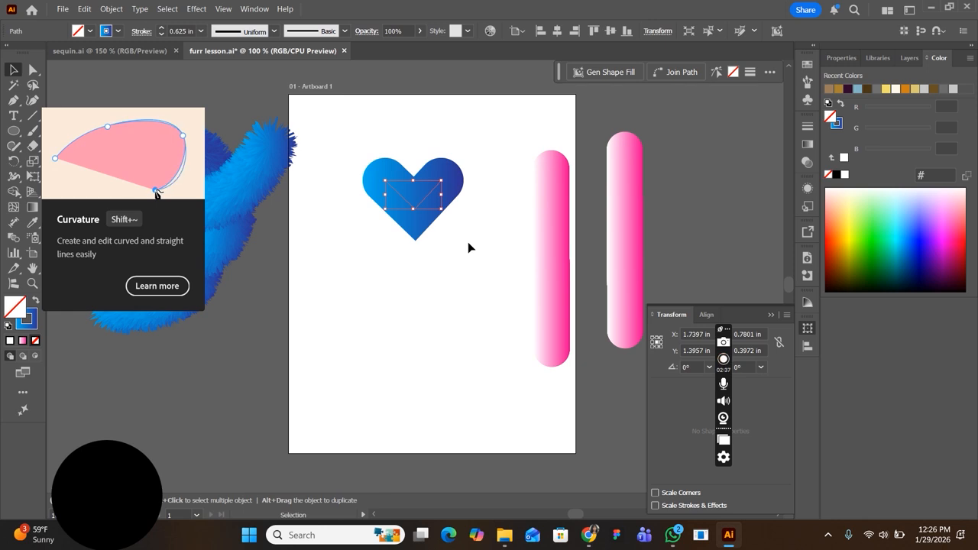
key("ctrl+c")
key("ctrl+v")
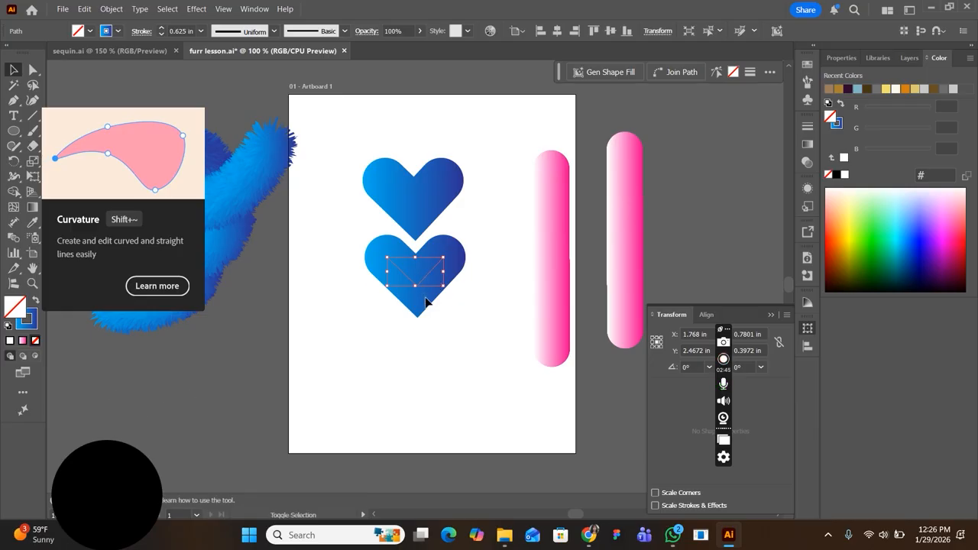
key("shift+Down")
key("shift+Down")
key("shift+Down")
key("shift+Down")
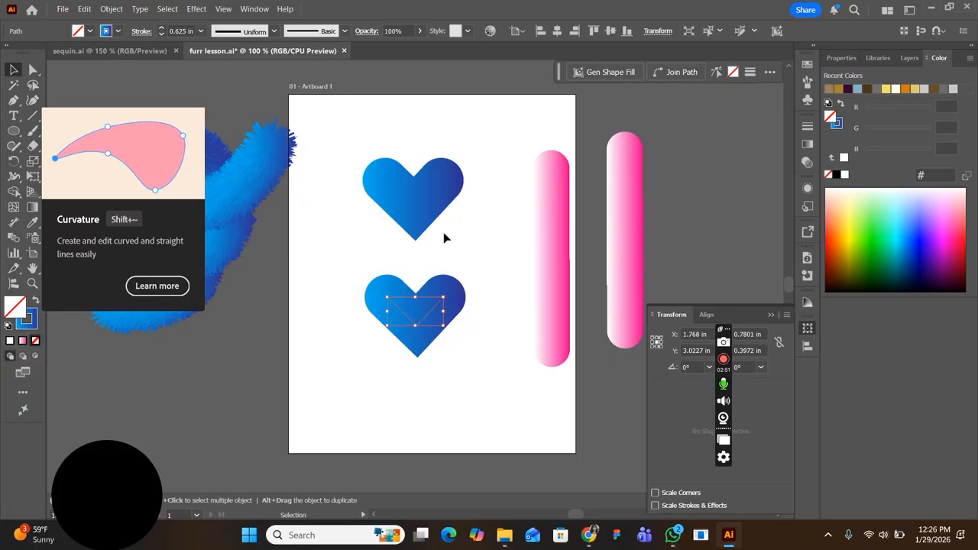
left_click(484, 253)
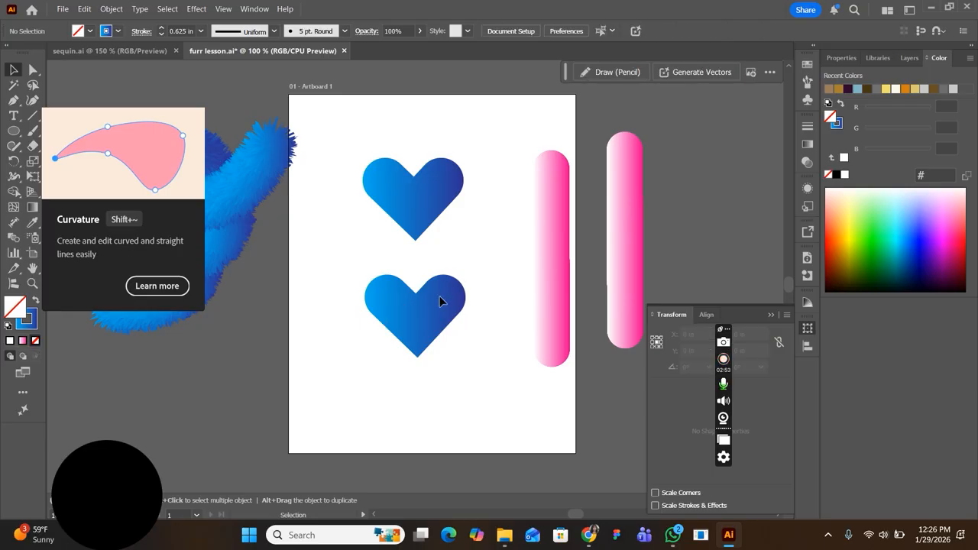
- Move the upper heart slightly up so it lines up horizontally with the heart below it
left_click(425, 206)
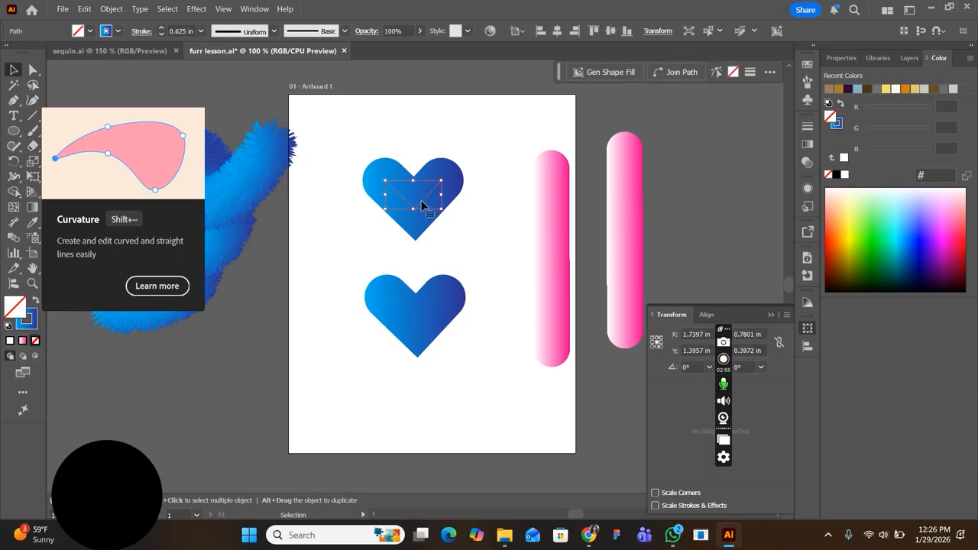
left_click_drag(421, 199, 423, 195)
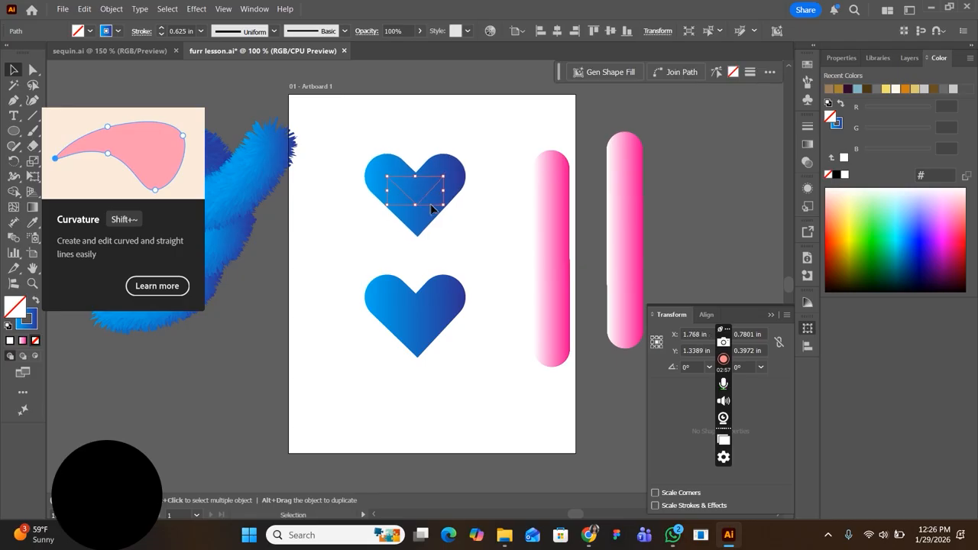
left_click(468, 218)
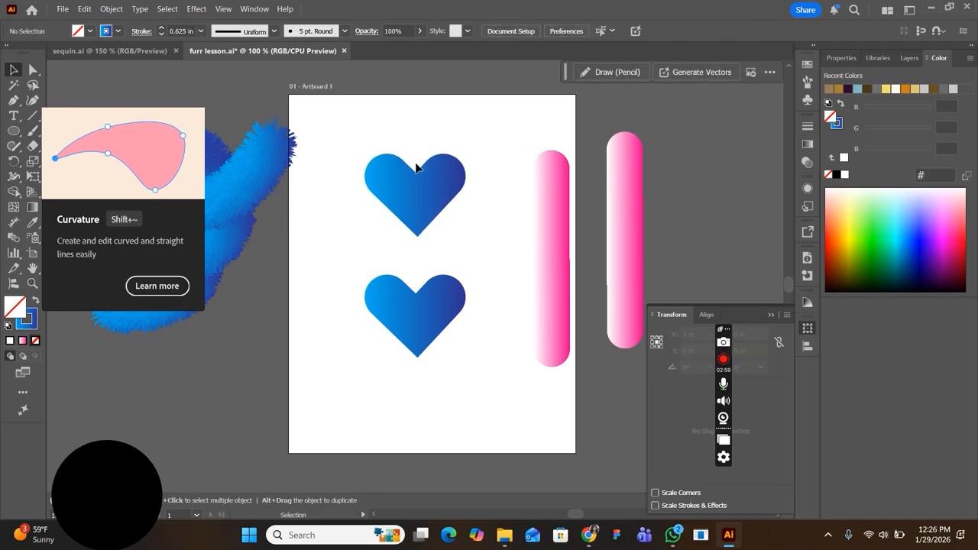
- Replace the spine of the pink blend on the artboard with the upper heart's V-shaped path
left_click_drag(402, 158, 558, 225)
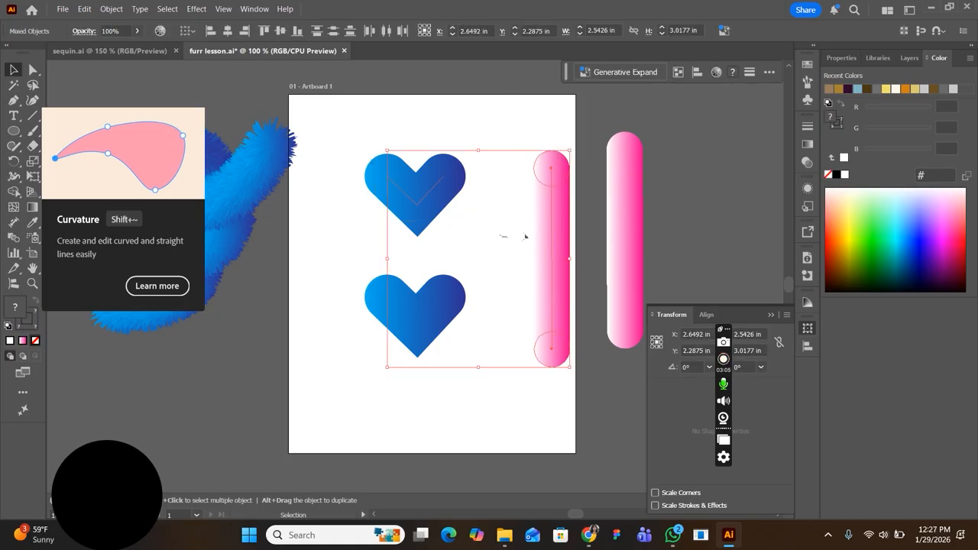
left_click(114, 9)
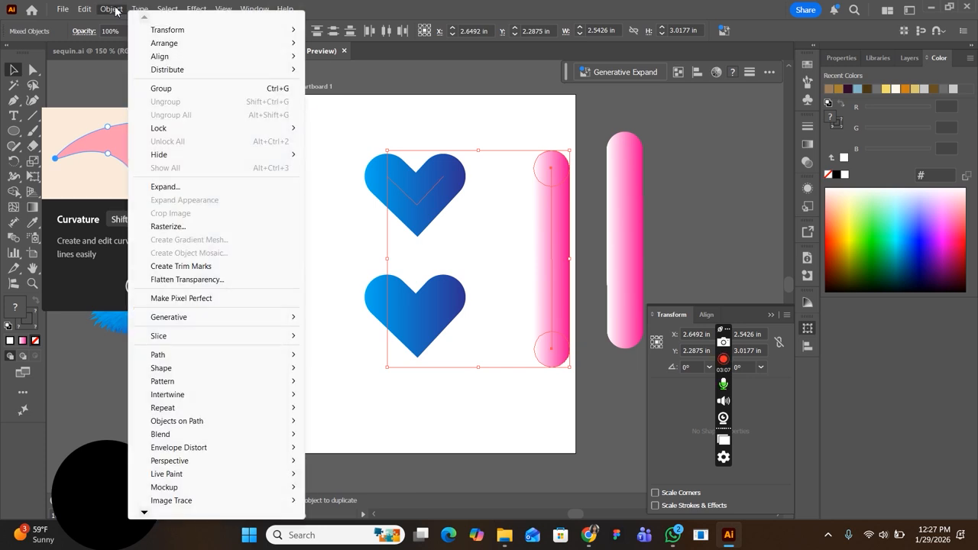
mouse_move(285, 434)
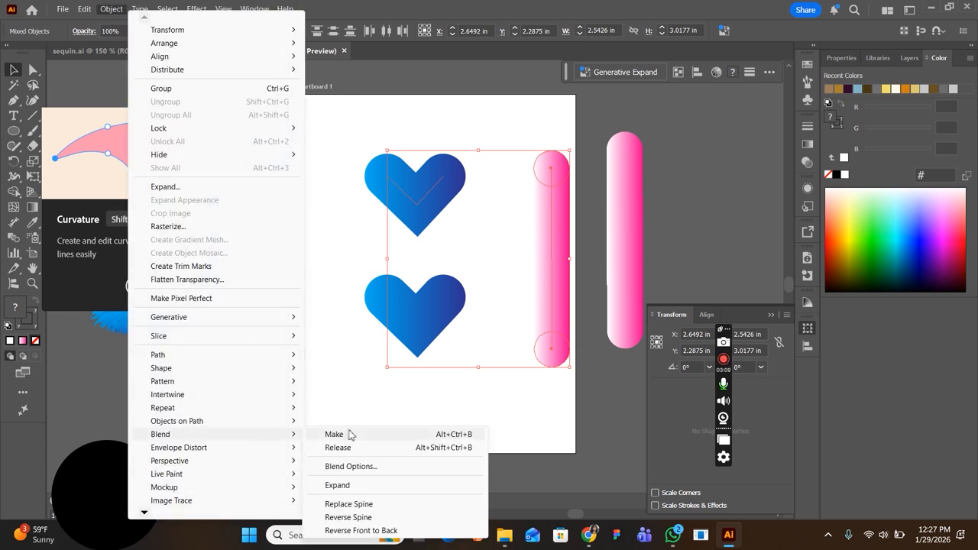
left_click(348, 504)
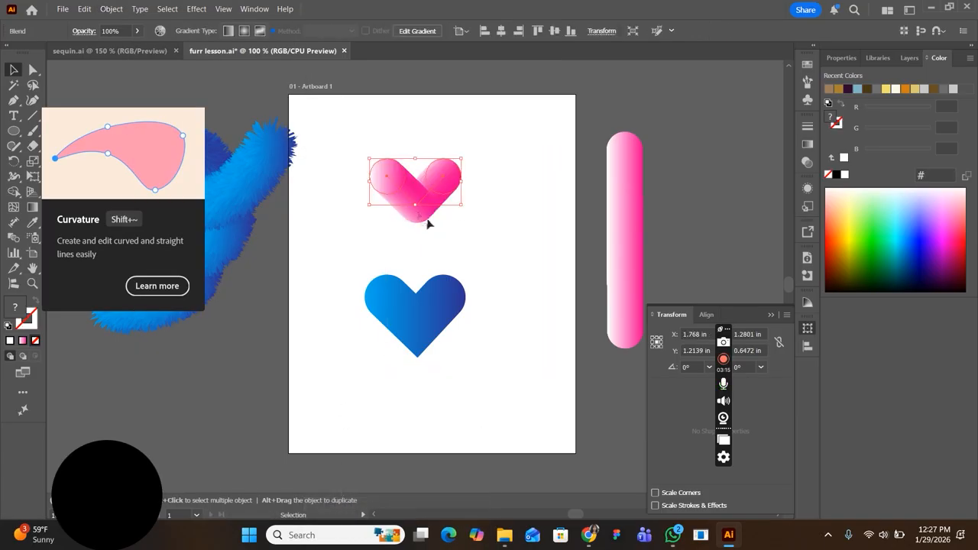
- Apply a Roughen effect to the pink heart blend with relative size 41%, detail 92 per inch and corner points
left_click(200, 11)
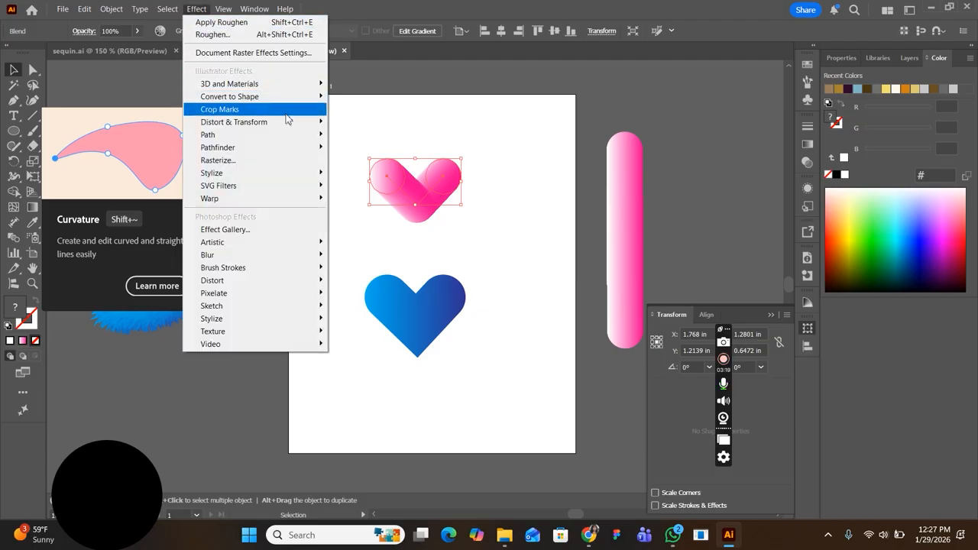
mouse_move(295, 128)
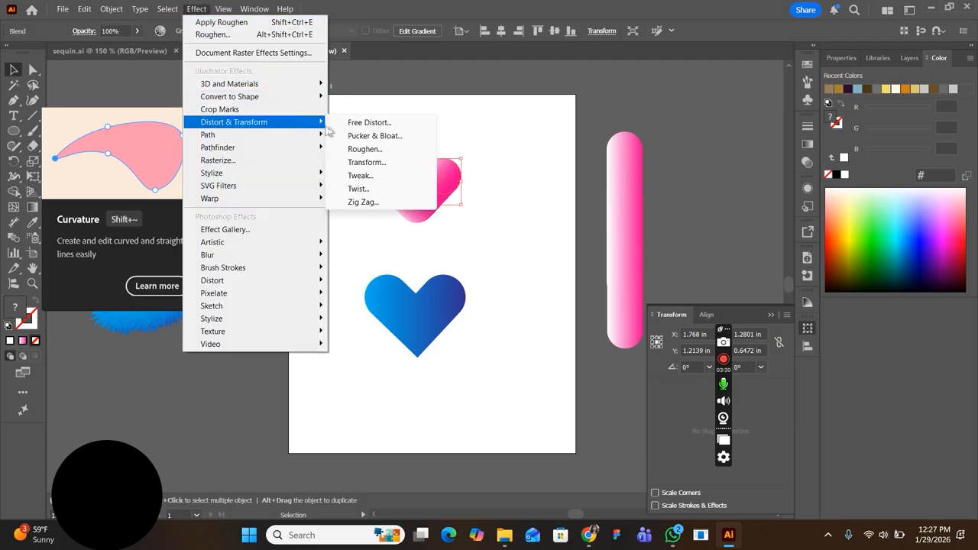
left_click(380, 150)
left_click_drag(678, 119, 706, 119)
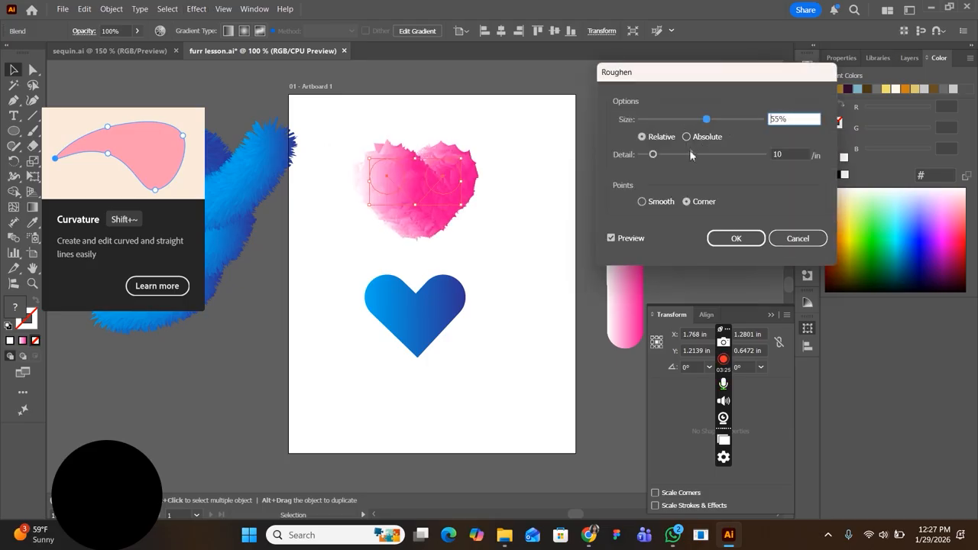
left_click_drag(707, 155, 737, 159)
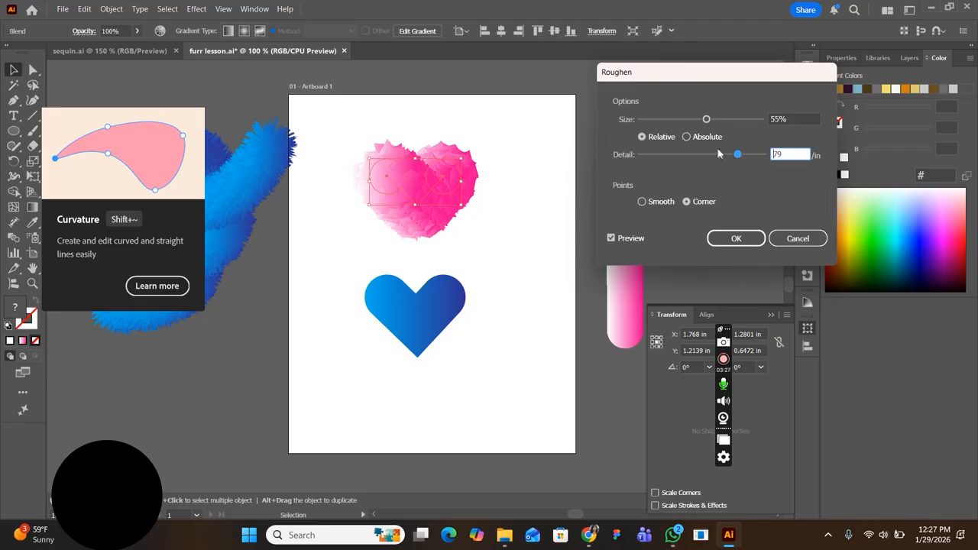
mouse_move(706, 119)
left_mouse_down()
mouse_move(687, 120)
mouse_move(694, 128)
left_mouse_up()
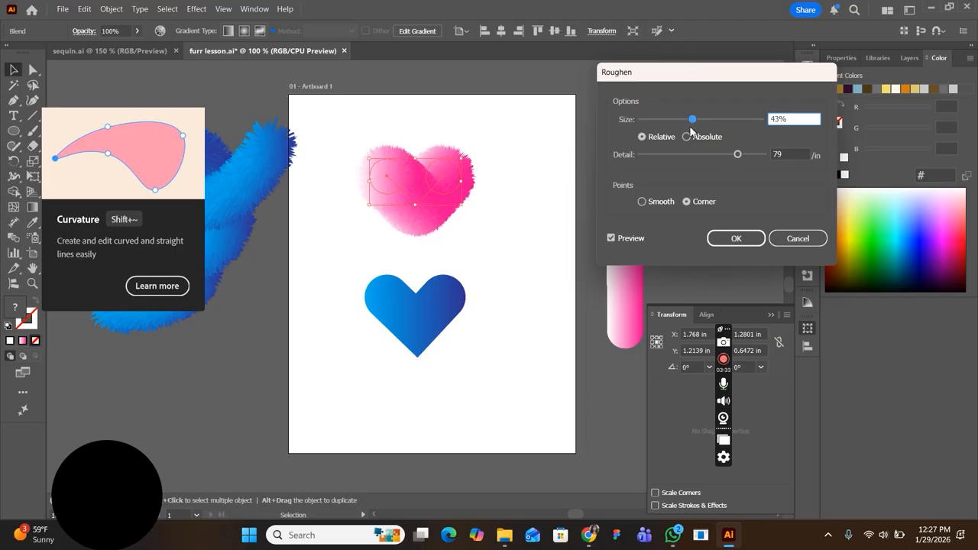
left_click_drag(738, 155, 756, 163)
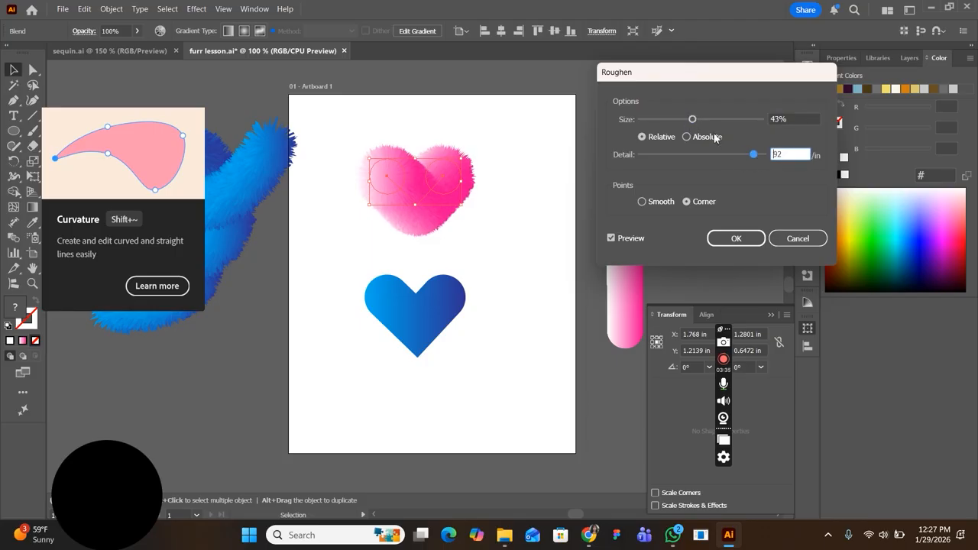
mouse_move(694, 128)
left_mouse_down()
mouse_move(682, 124)
mouse_move(691, 124)
left_mouse_up()
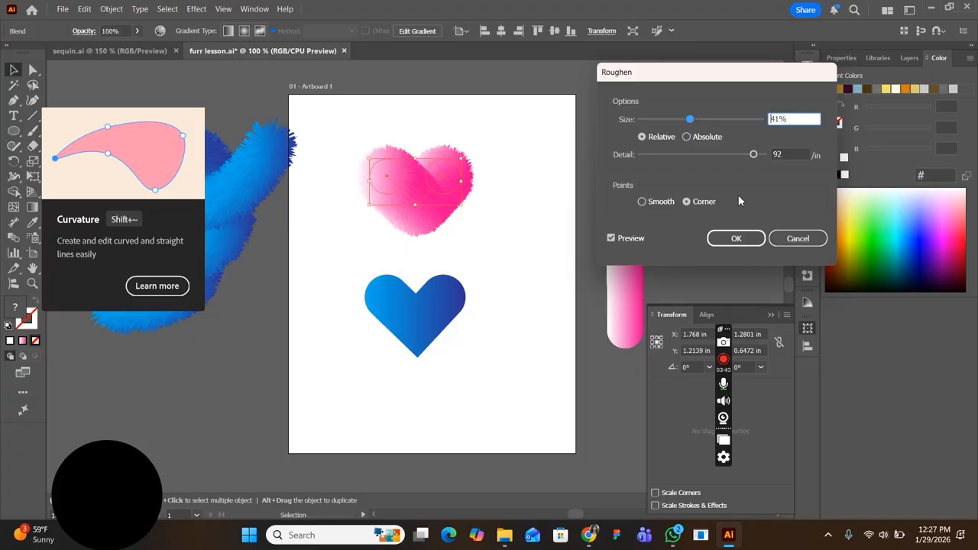
left_click(735, 239)
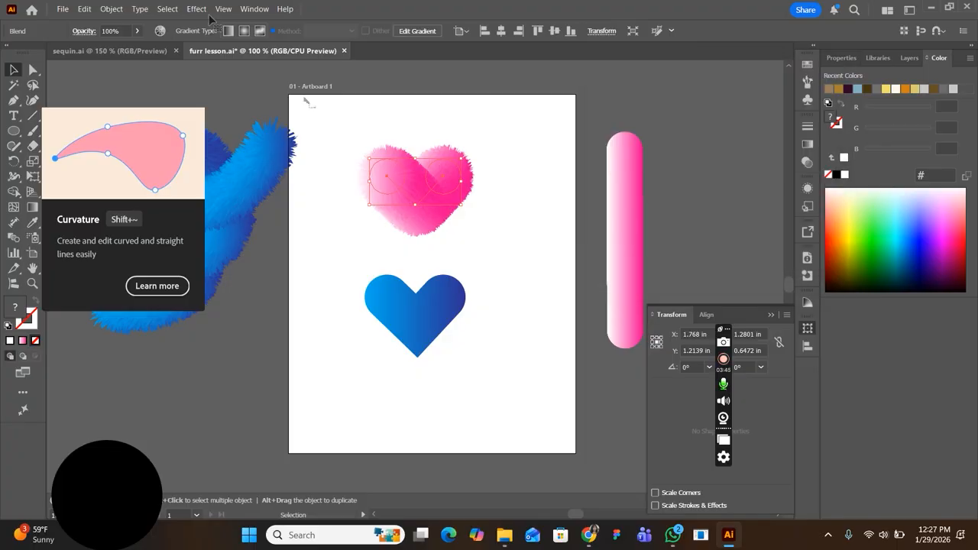
- Add a Pucker & Bloat effect of -31% to the pink heart and deselect it
left_click(197, 9)
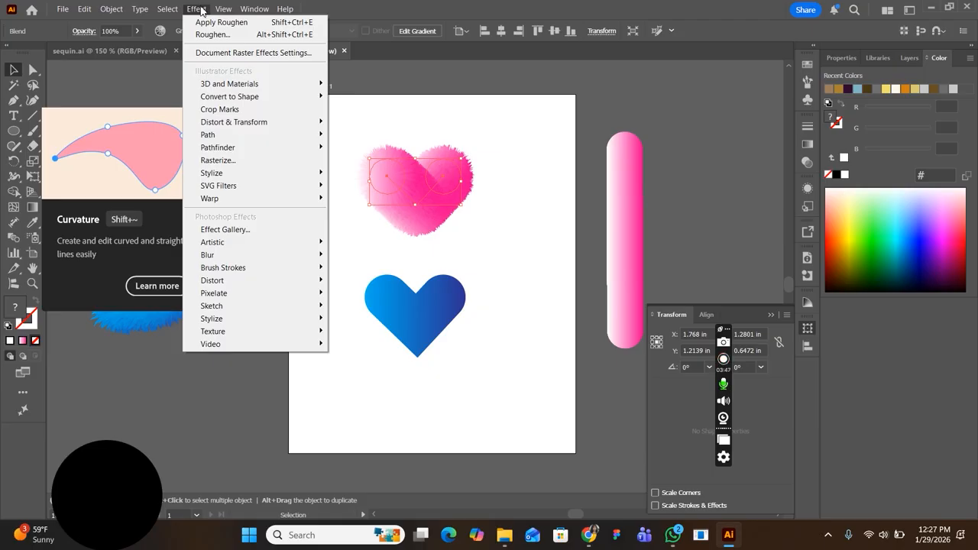
mouse_move(298, 124)
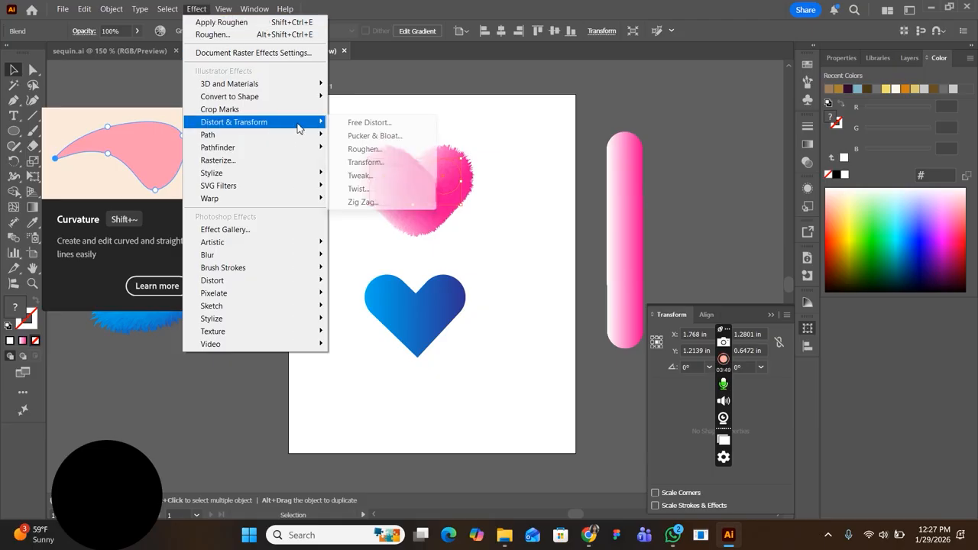
left_click(371, 136)
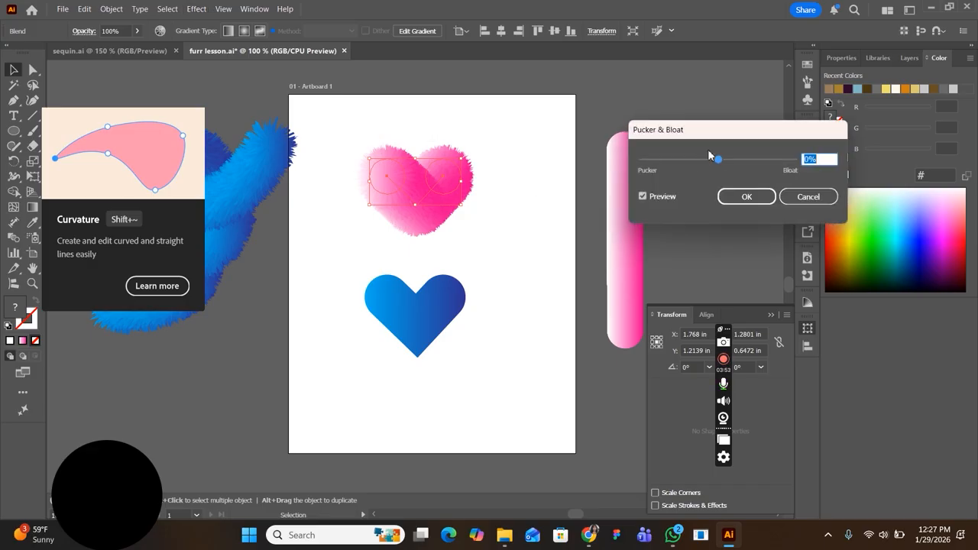
left_click_drag(721, 164, 740, 168)
left_click_drag(741, 164, 700, 165)
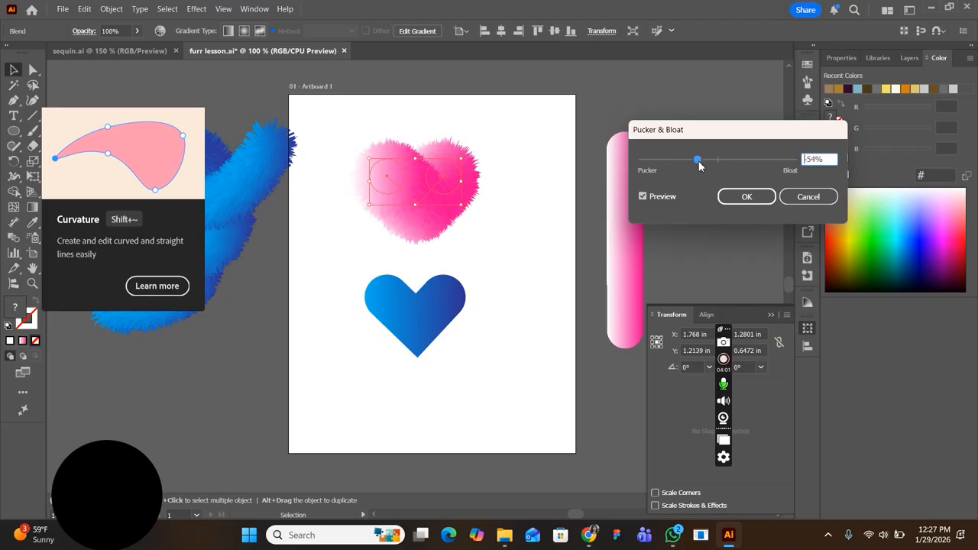
left_click_drag(699, 166, 693, 166)
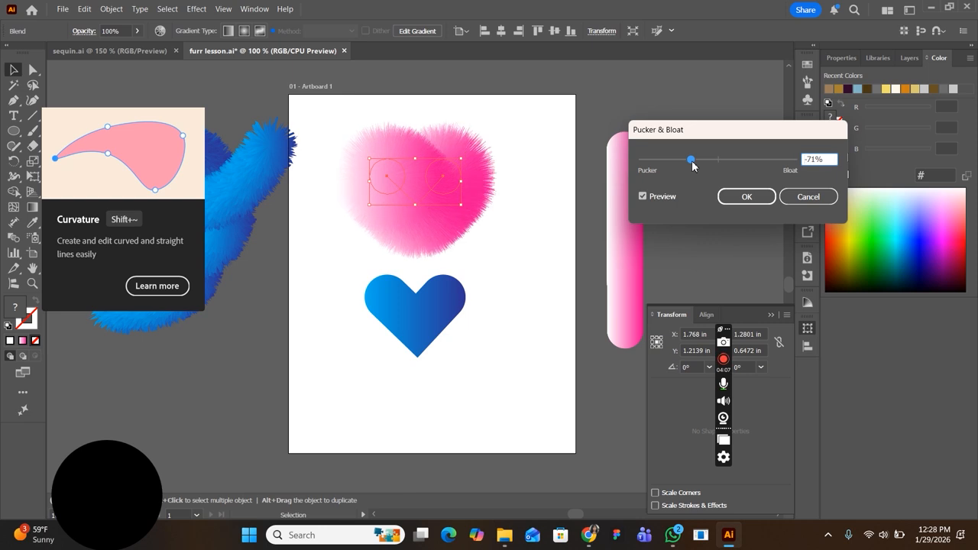
left_click_drag(693, 165, 763, 162)
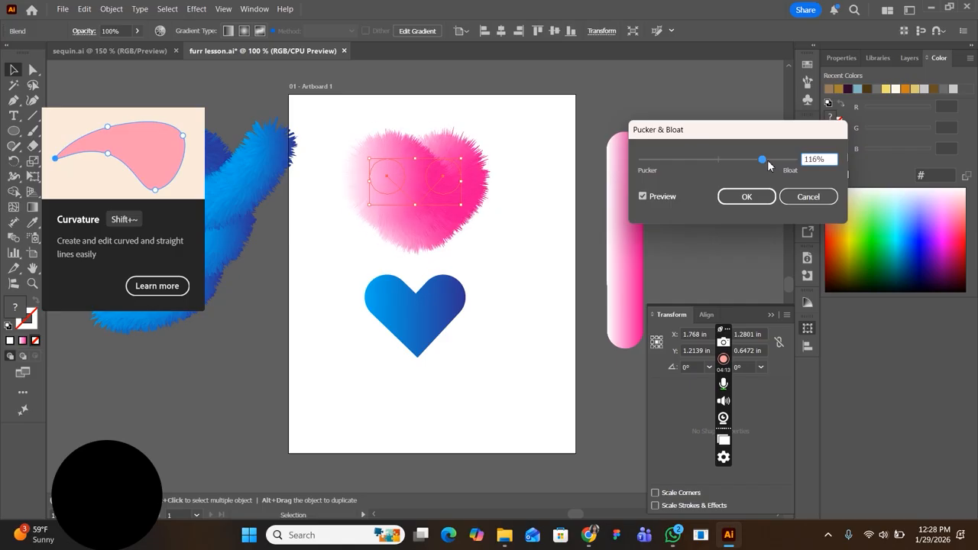
left_click_drag(764, 163, 704, 175)
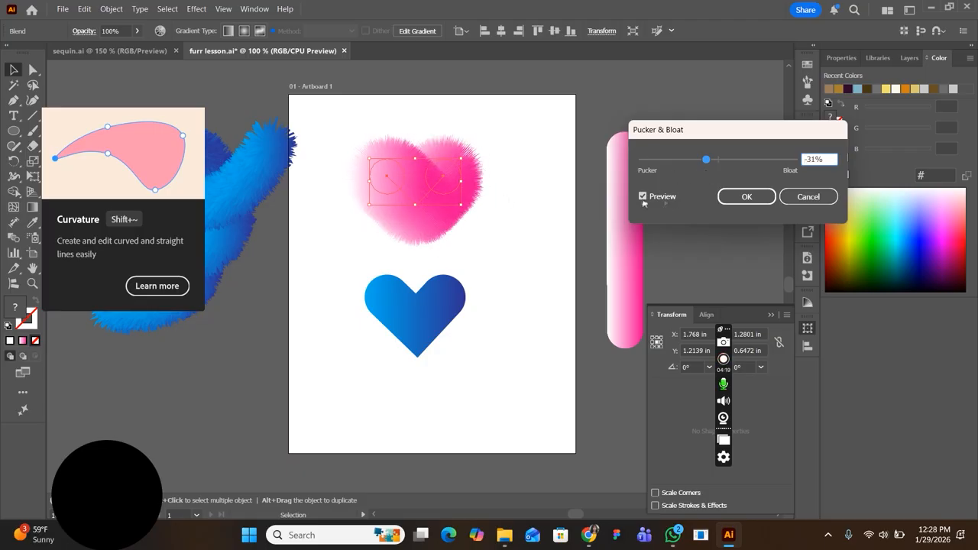
left_click(732, 198)
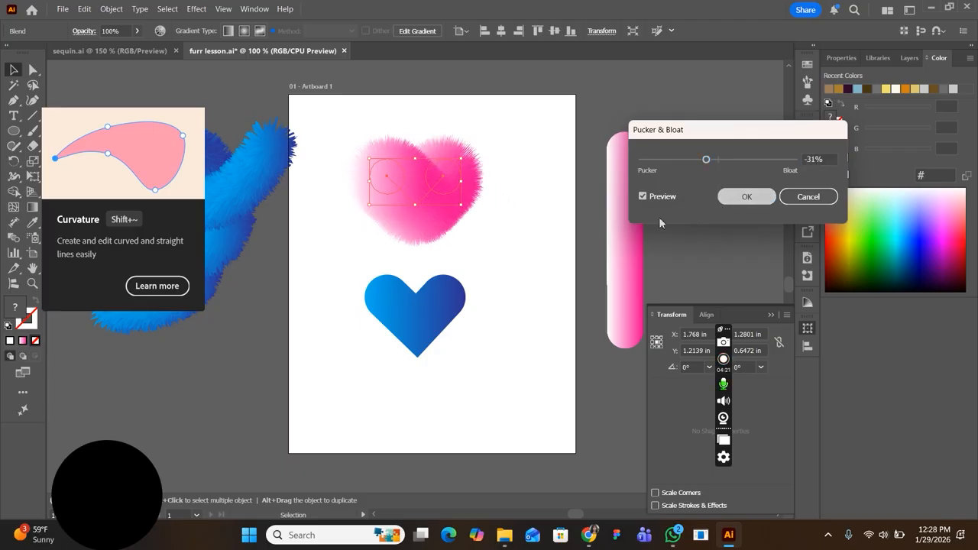
left_click(523, 190)
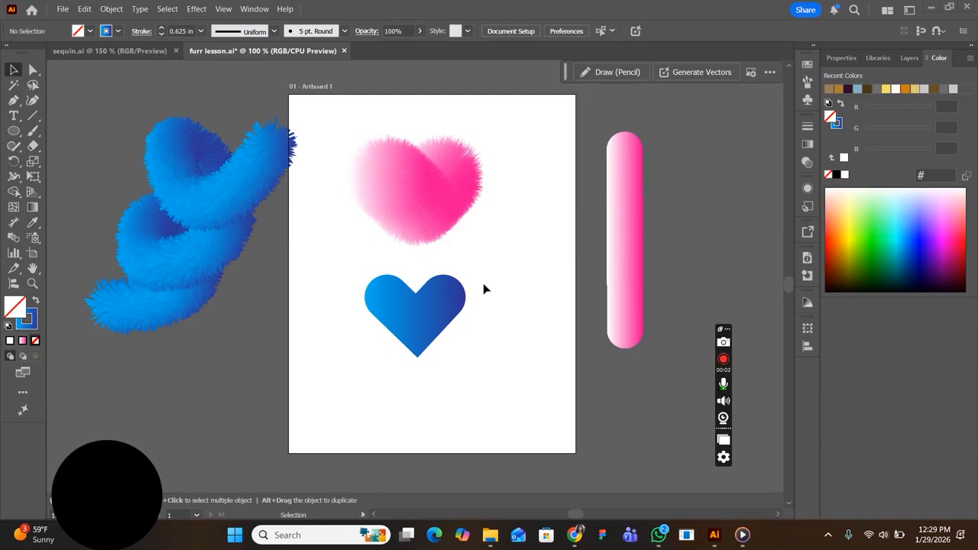
- Expand the fill and stroke of the lower blue heart path and ungroup the resulting shape
left_click_drag(498, 274, 384, 346)
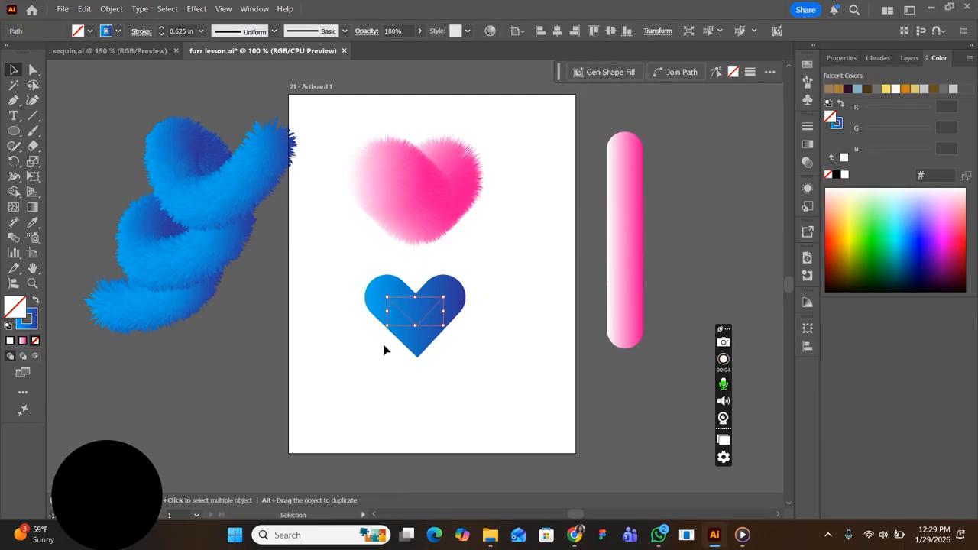
left_click(107, 8)
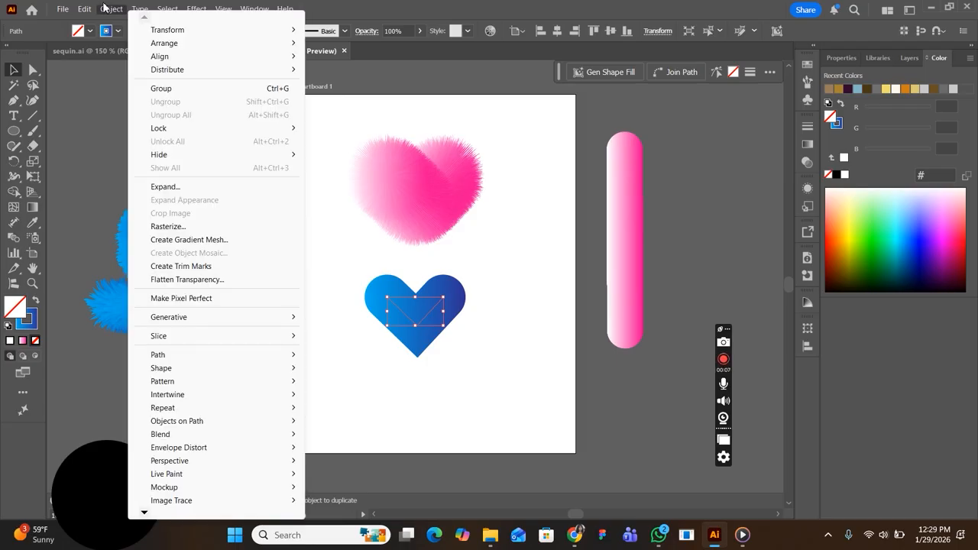
left_click(174, 188)
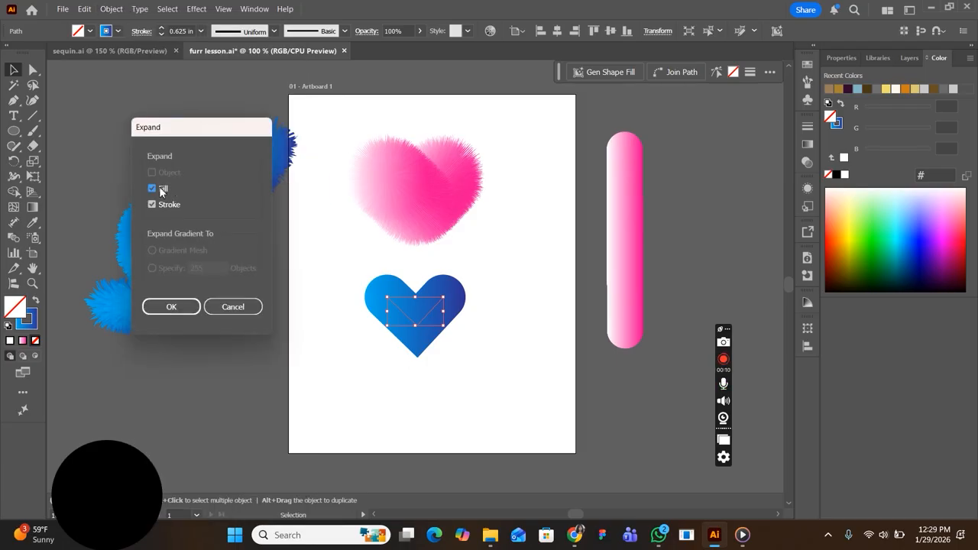
left_click(175, 307)
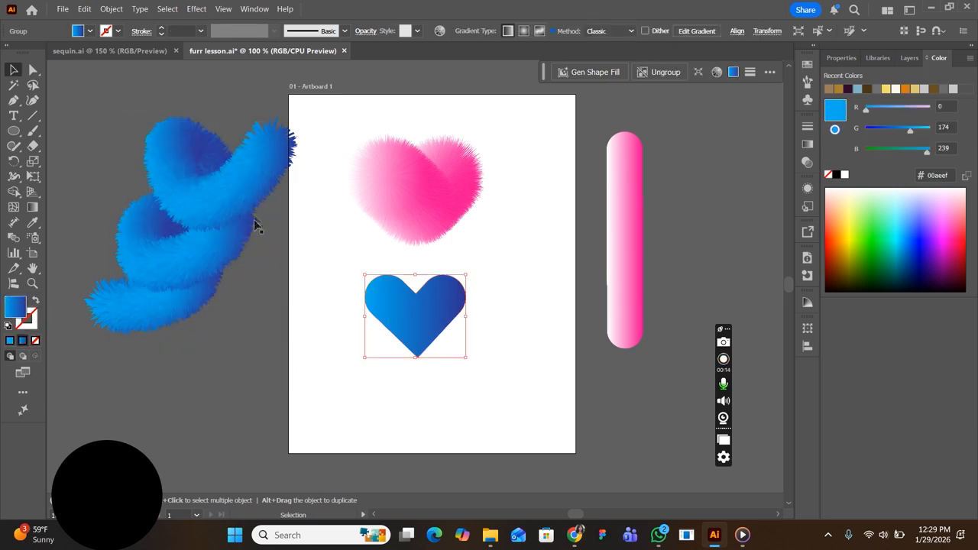
right_click(399, 308)
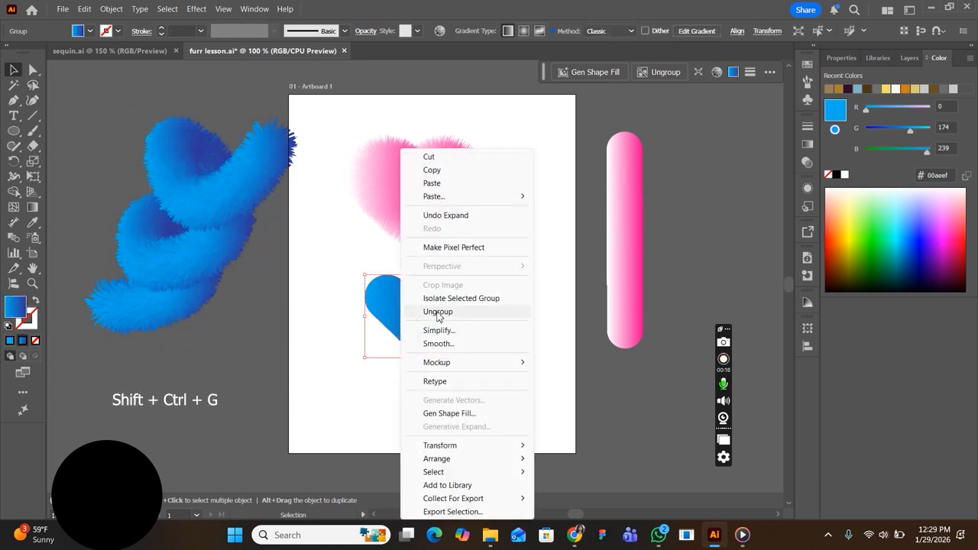
left_click(437, 314)
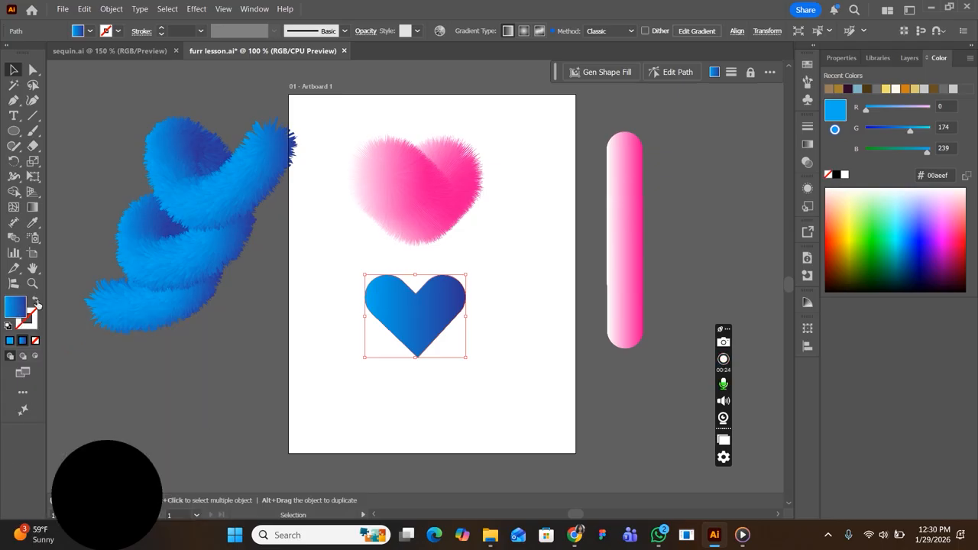
- Swap the blue heart's fill and stroke to leave a gradient outline, and shift it slightly down and to the right
left_click(35, 301)
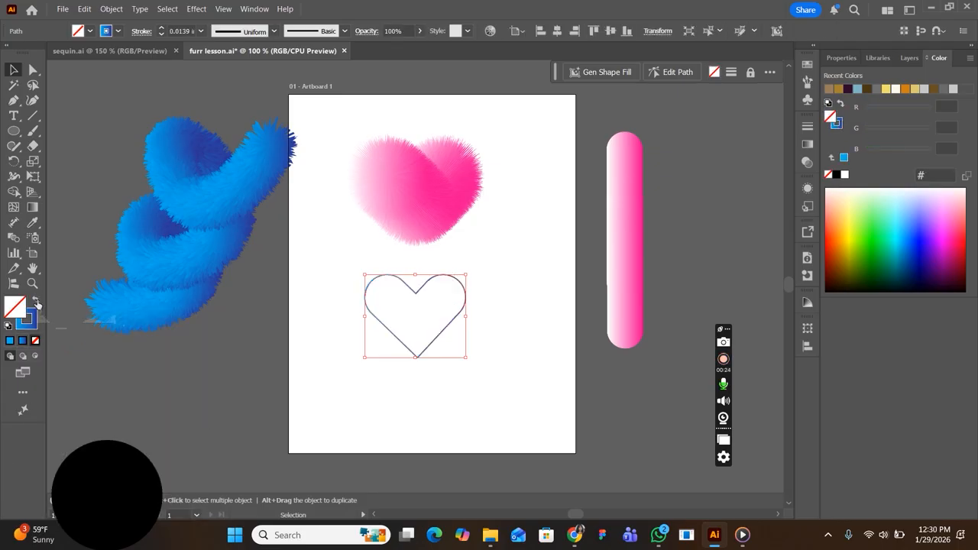
left_click(465, 301)
mouse_move(464, 291)
left_mouse_down()
mouse_move(517, 323)
mouse_move(563, 306)
mouse_move(476, 305)
left_mouse_up()
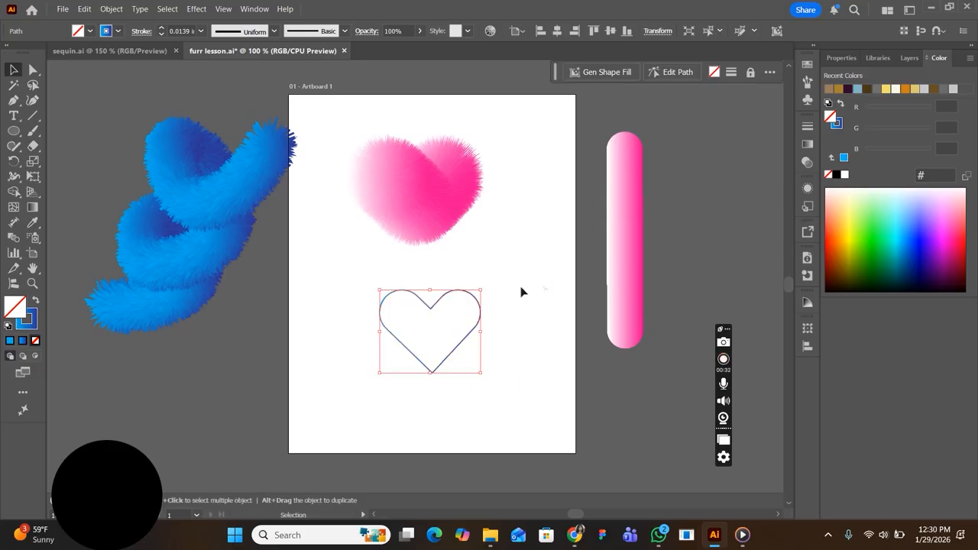
left_click(388, 252)
left_click(33, 101)
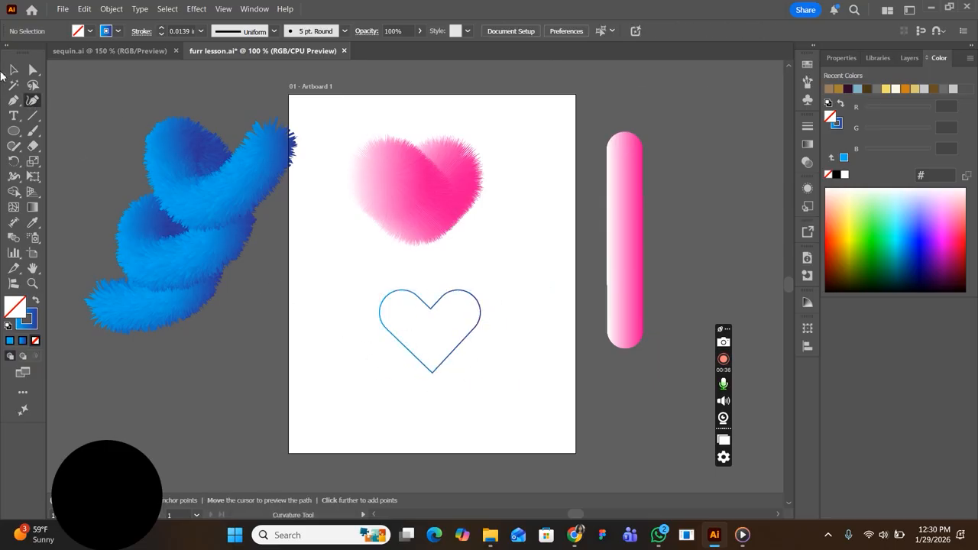
left_click(13, 69)
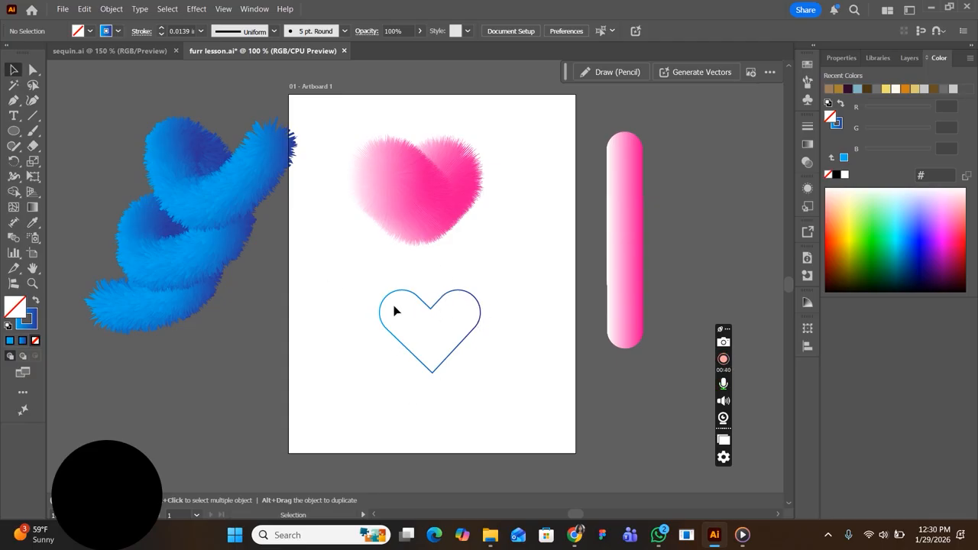
- Move the straight pink blend onto the artboard beside the heart outline and replace its spine with that outline
left_click(628, 278)
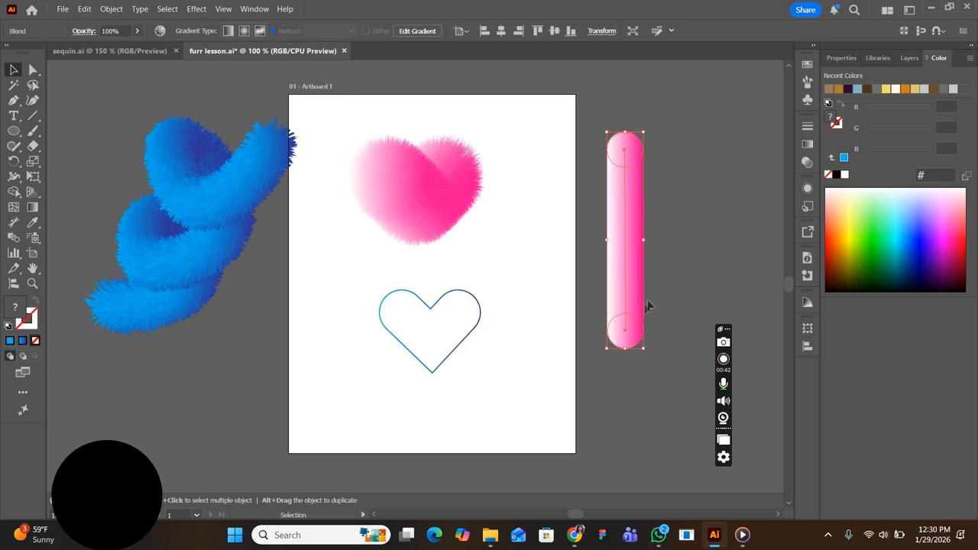
left_click_drag(623, 287, 538, 359)
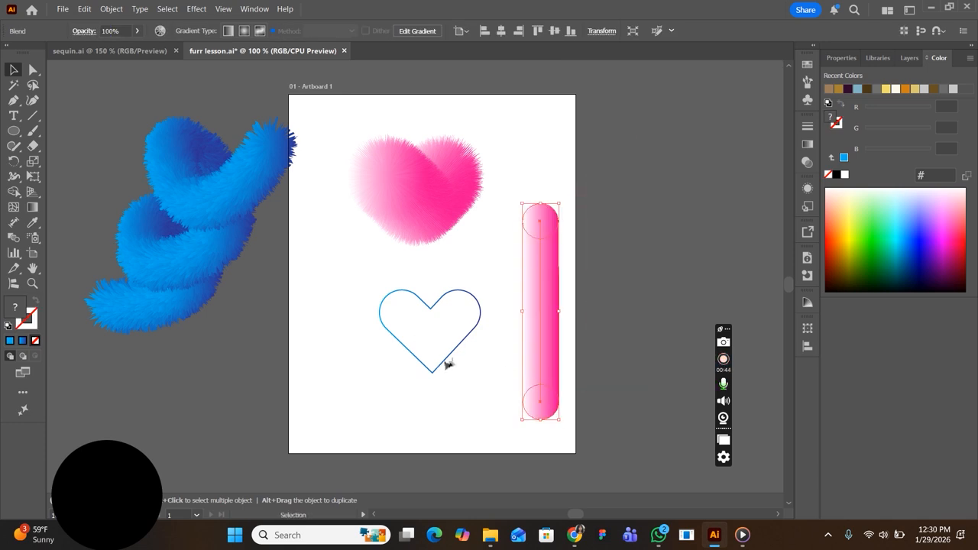
left_click_drag(339, 354, 576, 396)
left_click(113, 9)
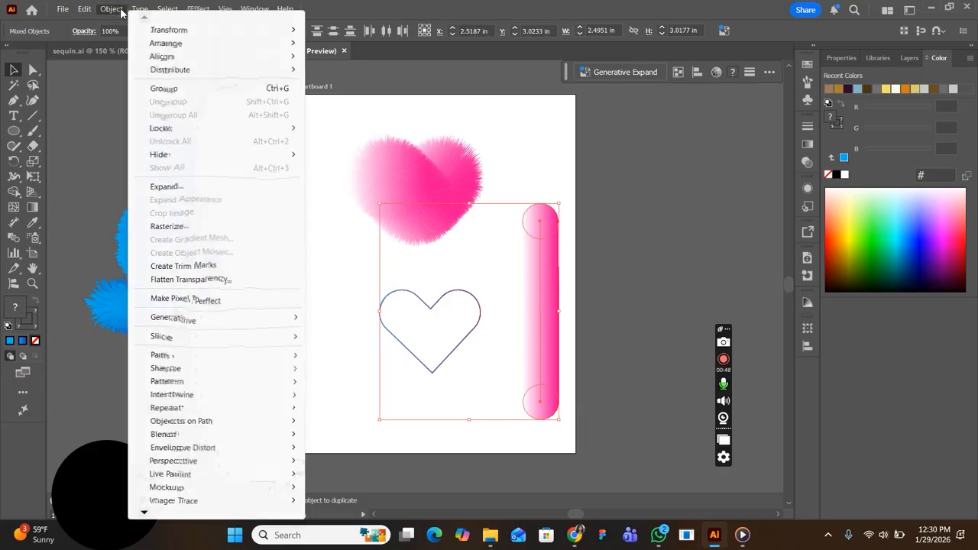
mouse_move(286, 434)
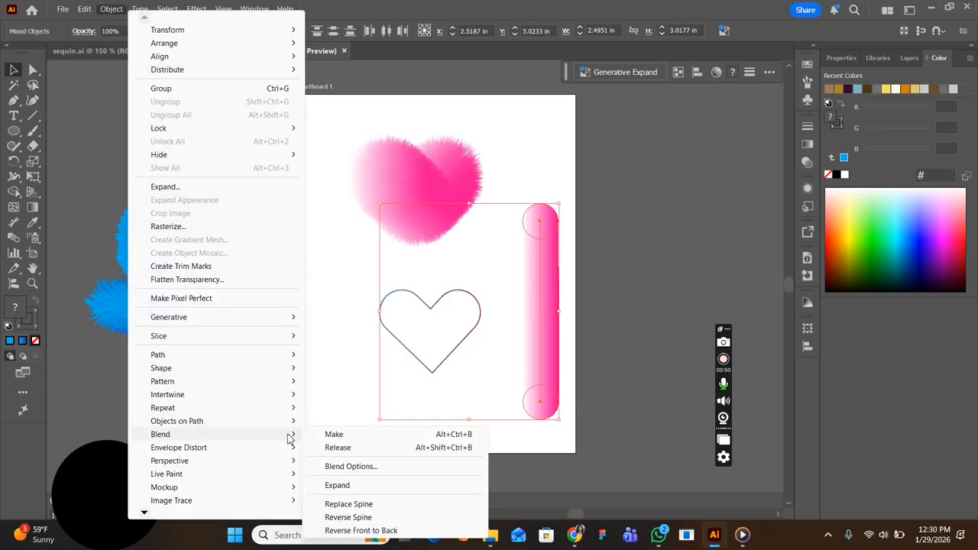
left_click(371, 507)
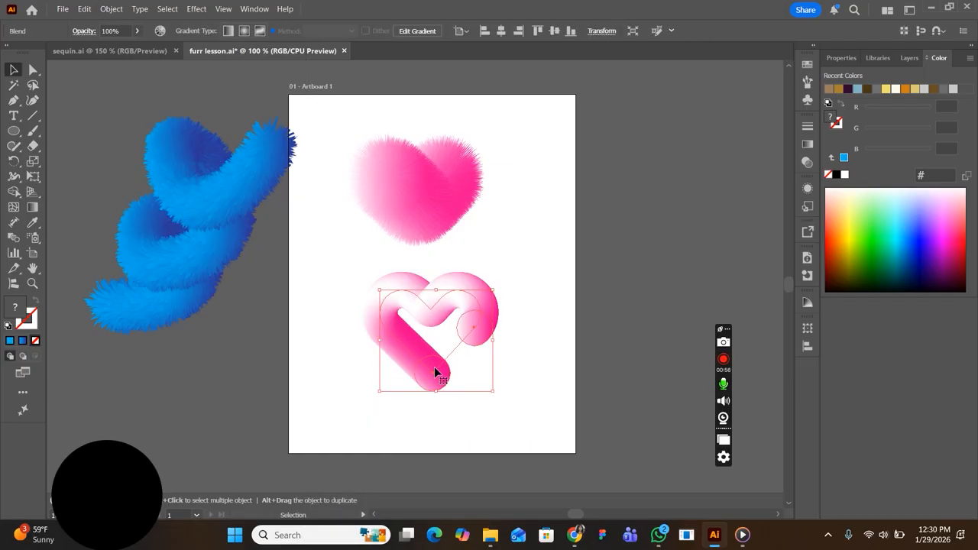
left_click(529, 366)
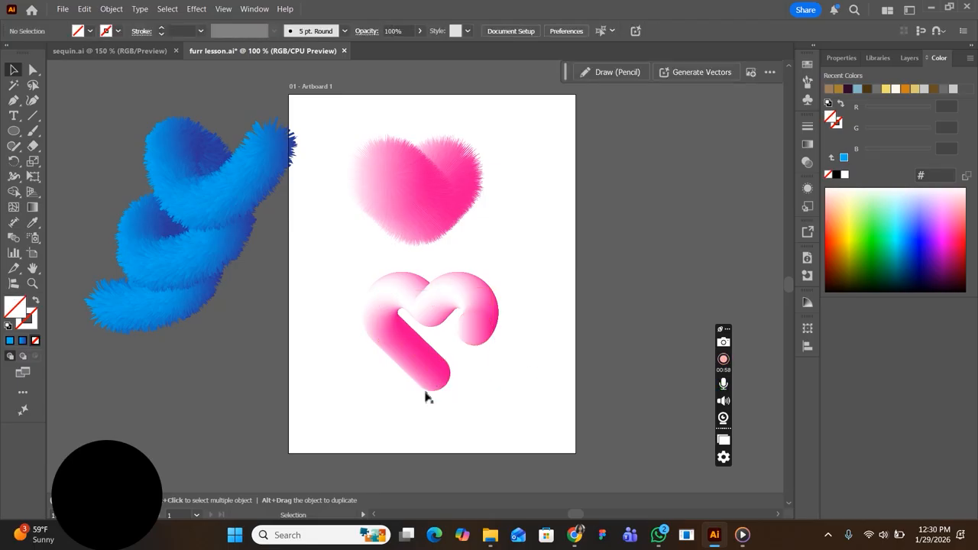
scroll(445, 386, "up", 1)
scroll(441, 392, "up", 3)
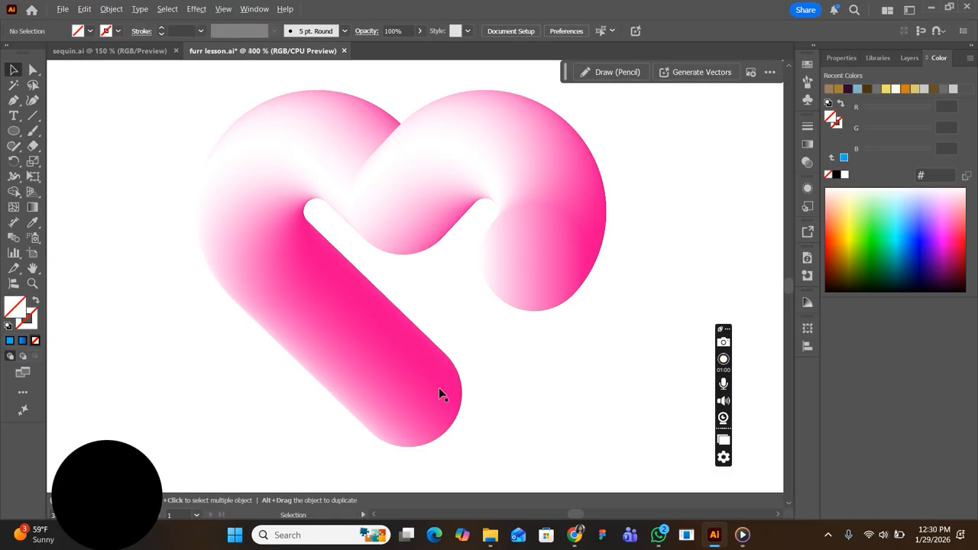
scroll(438, 387, "down", 2)
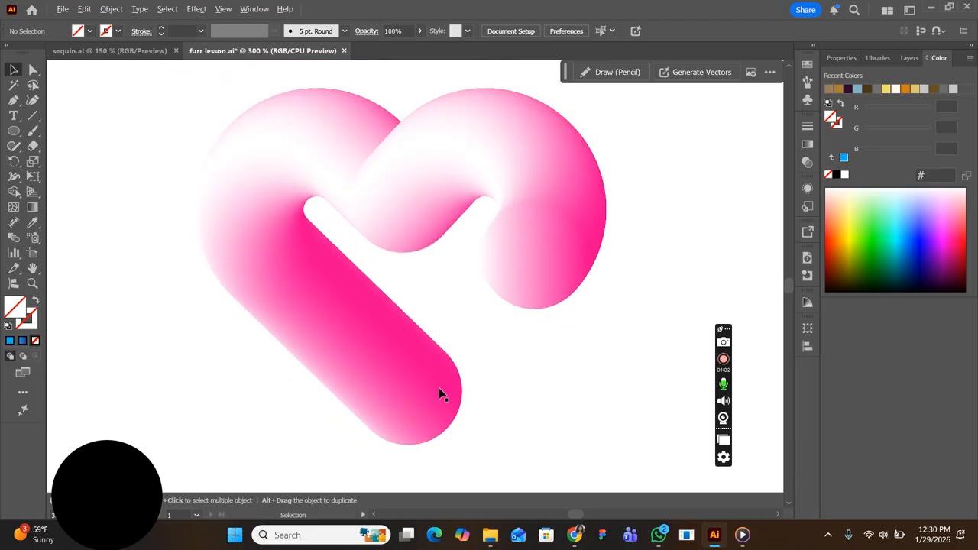
- Cut the lower heart blend's spine at its bottom anchor point with the Scissors tool so the blend runs around the whole heart
left_click(419, 380)
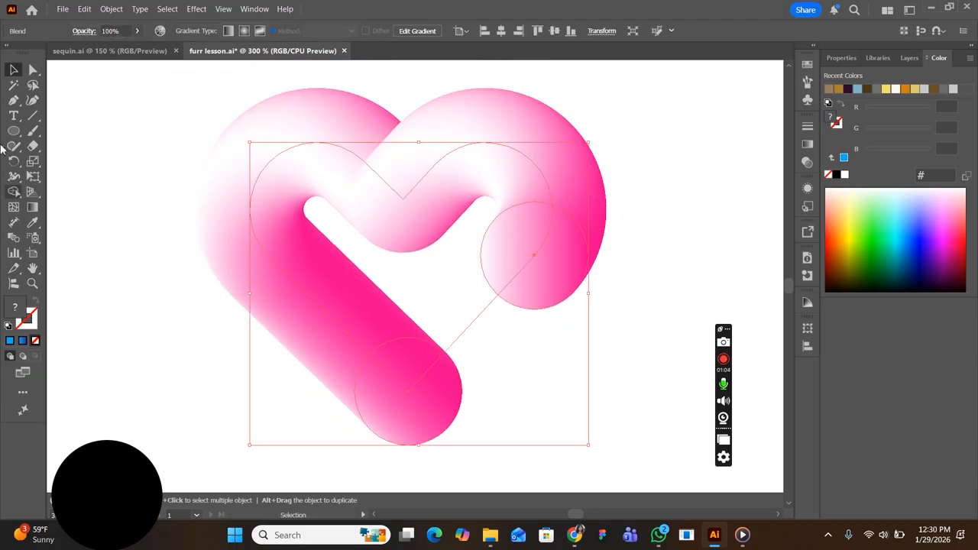
left_click(34, 149)
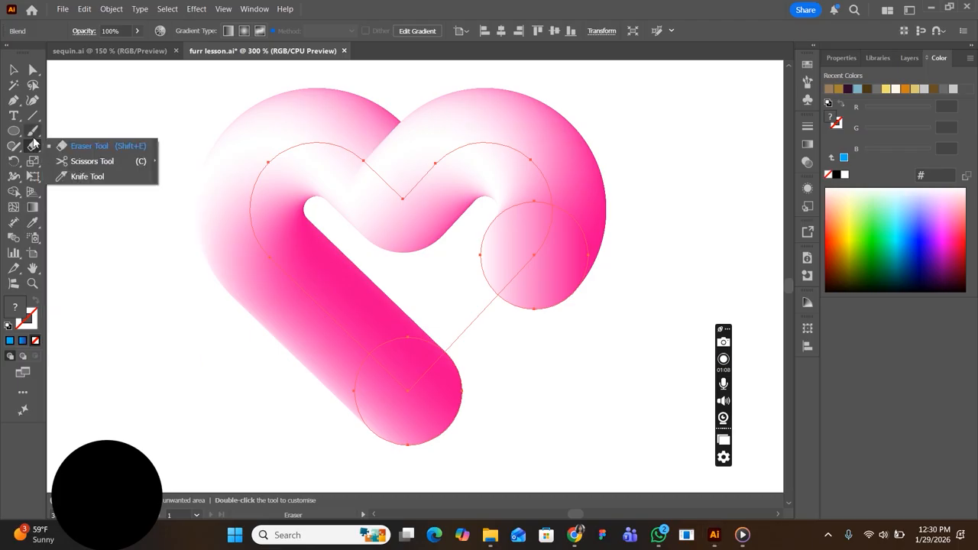
left_click(77, 160)
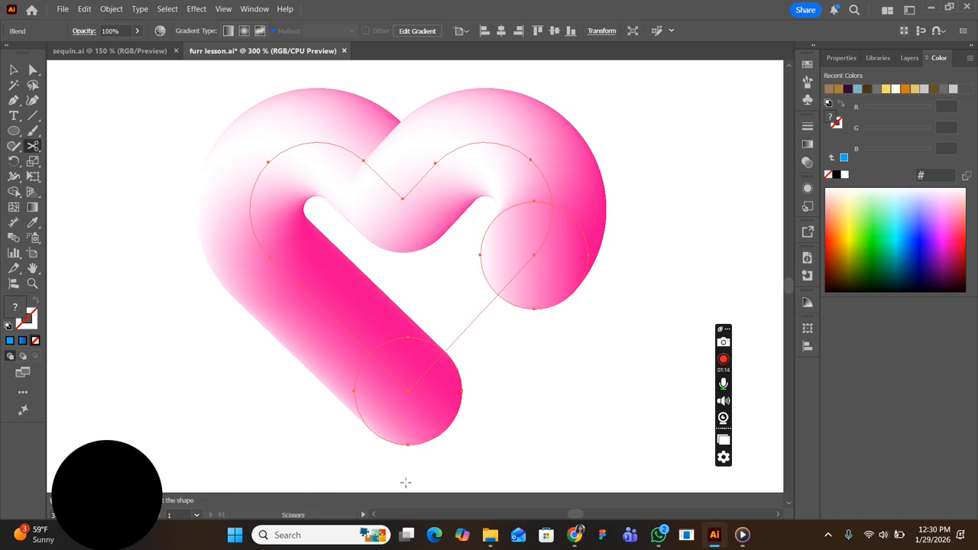
left_click(408, 391)
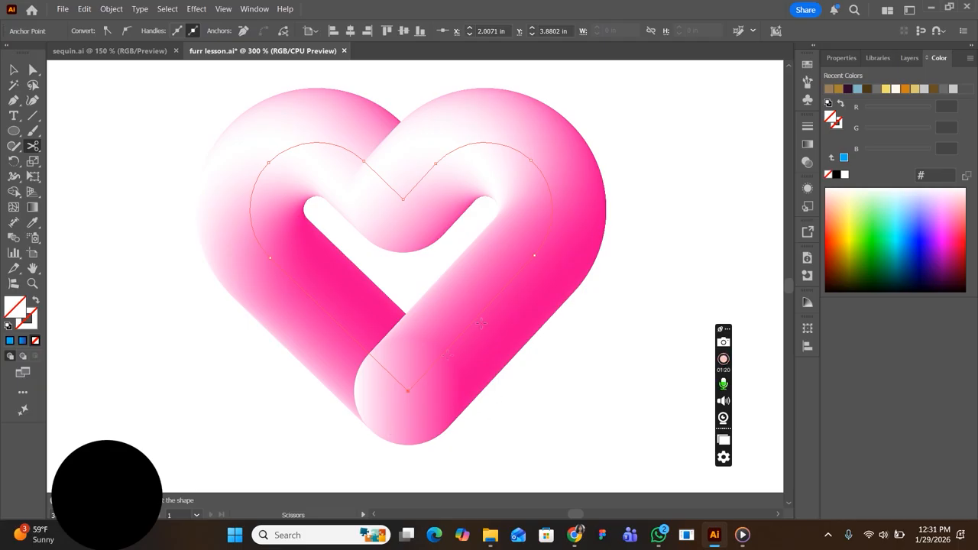
scroll(343, 334, "down", 4)
scroll(336, 327, "up", 1)
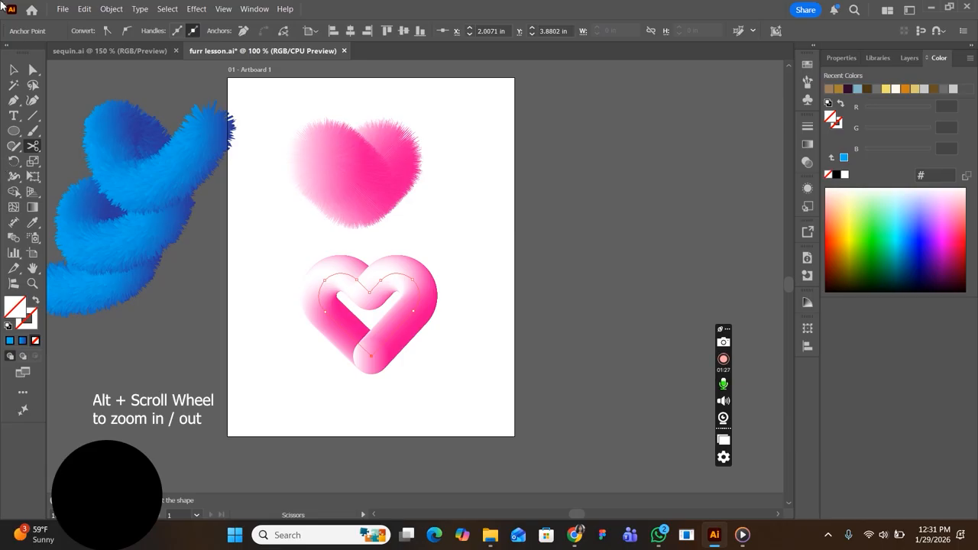
- Apply a Roughen effect to the lower heart blend with an absolute size of 0.13 in, detail 60/in and smooth points
left_click(12, 70)
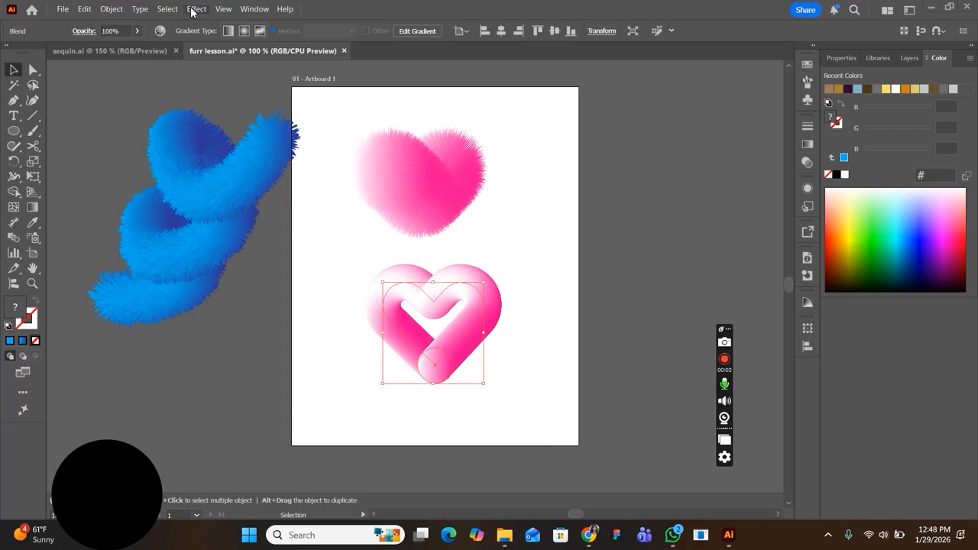
left_click(196, 9)
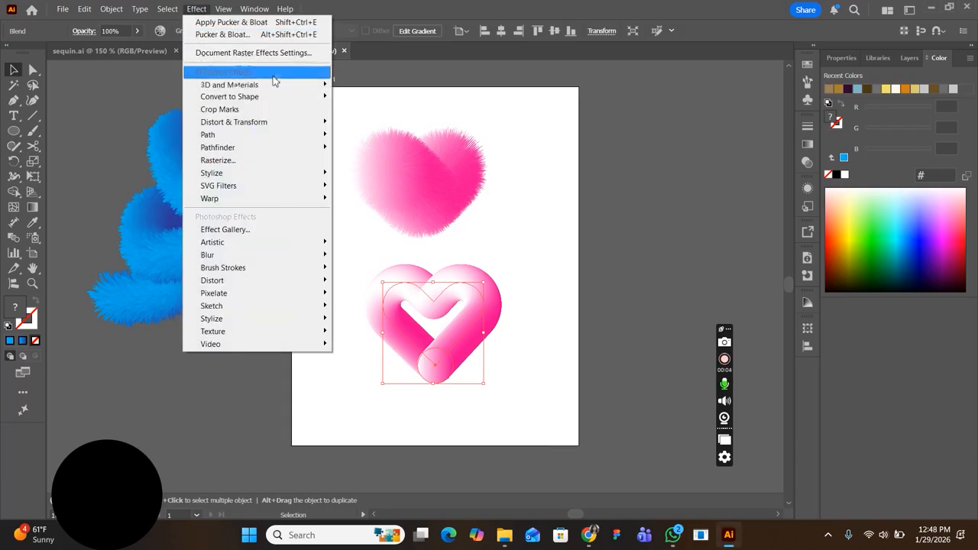
mouse_move(306, 122)
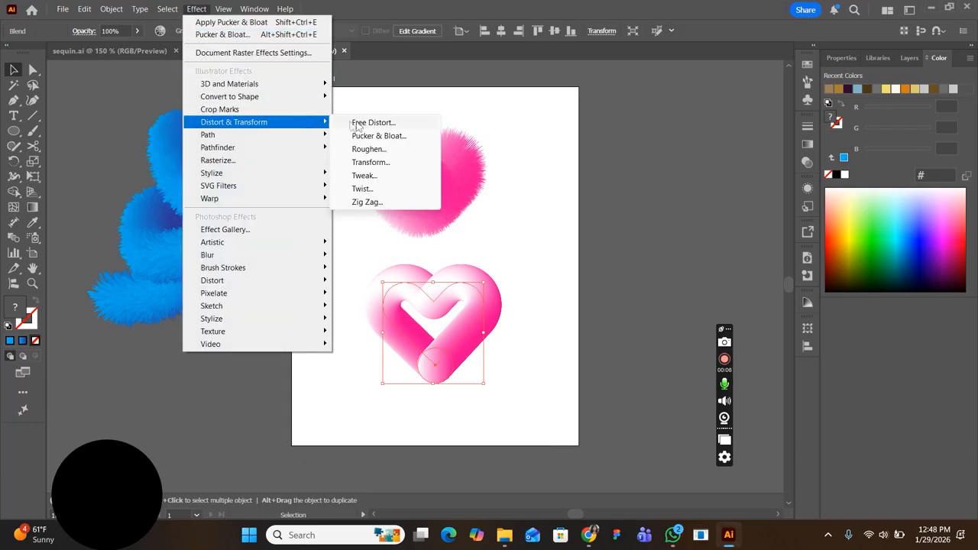
left_click(386, 150)
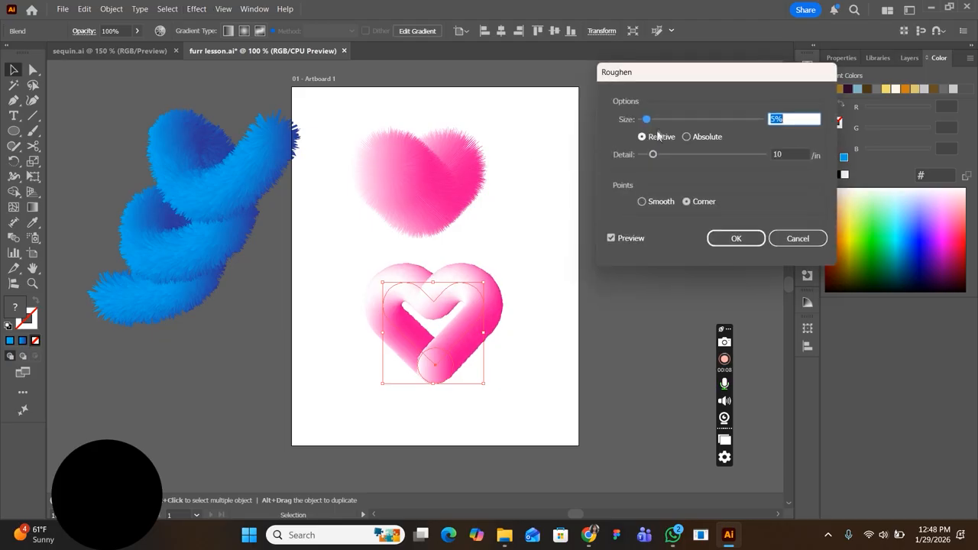
left_click_drag(651, 120, 665, 120)
left_click_drag(653, 154, 728, 158)
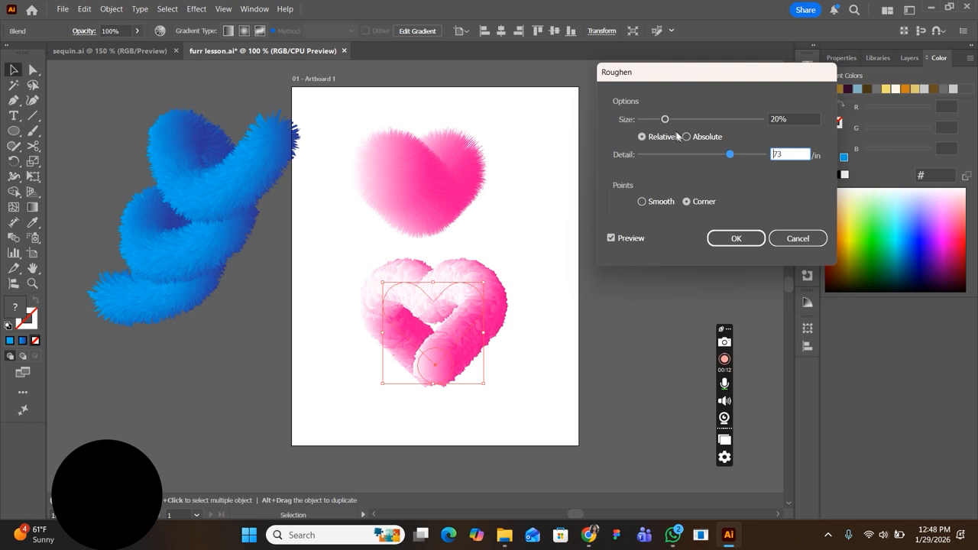
mouse_move(666, 120)
left_mouse_down()
mouse_move(682, 126)
mouse_move(652, 130)
left_mouse_up()
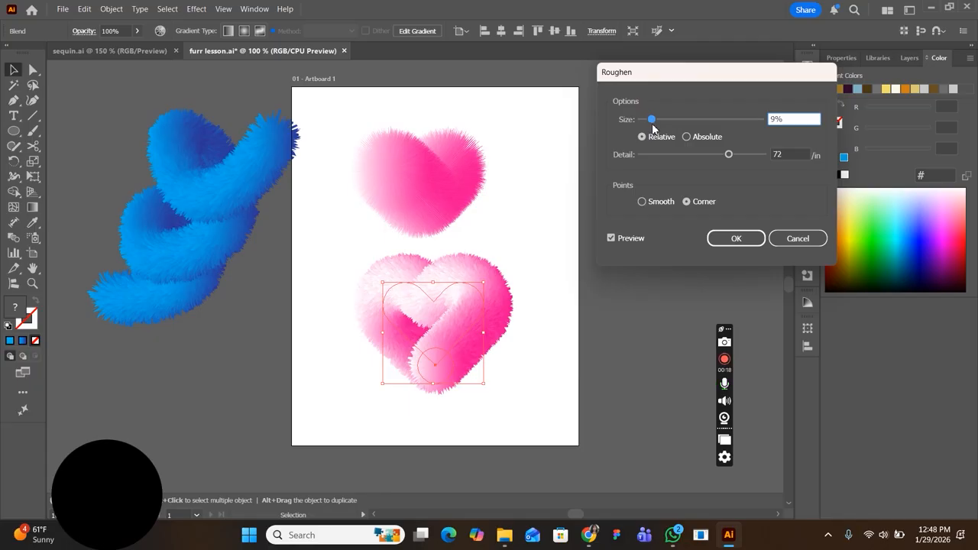
mouse_move(728, 155)
left_mouse_down()
mouse_move(712, 156)
mouse_move(741, 159)
mouse_move(712, 164)
left_mouse_up()
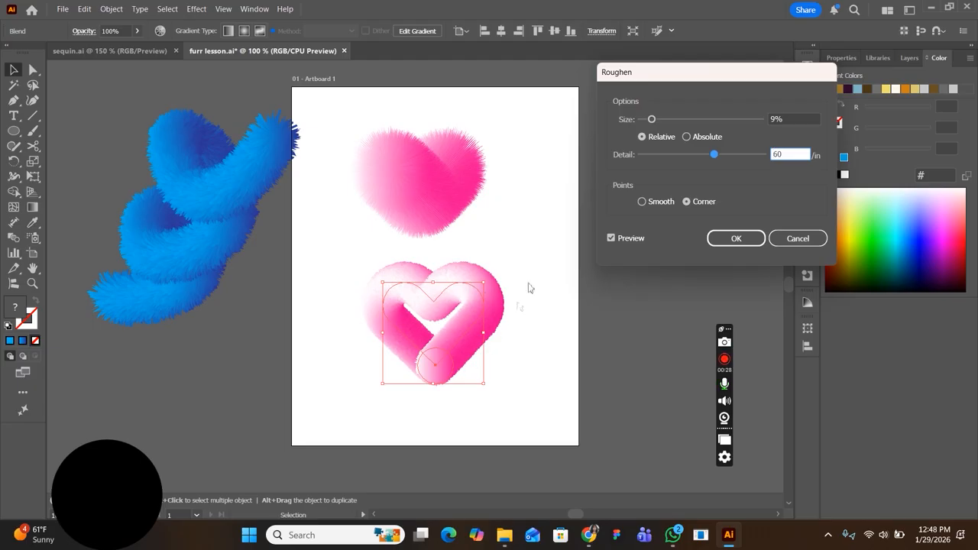
left_click(683, 138)
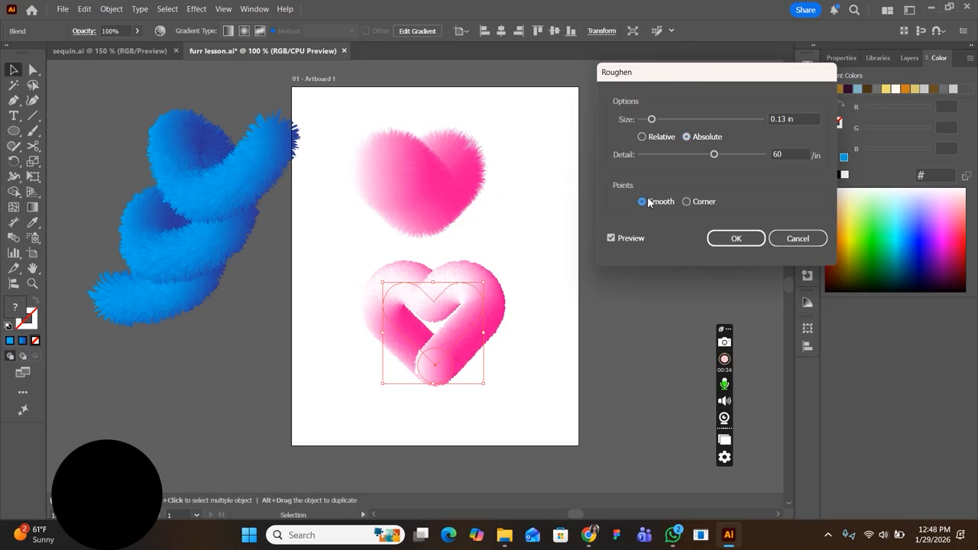
left_click(737, 238)
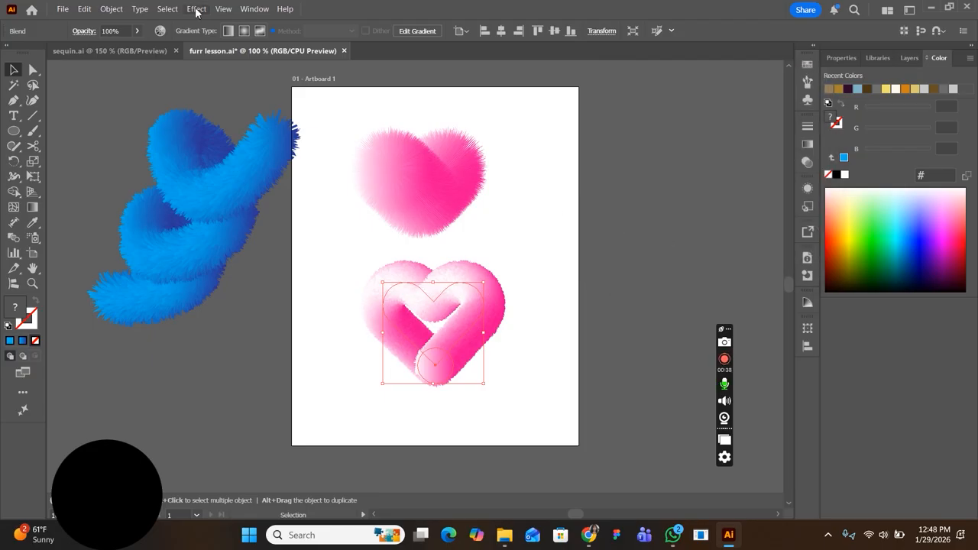
- Add a Pucker & Bloat effect of -19% to the lower heart blend and deselect it
left_click(197, 9)
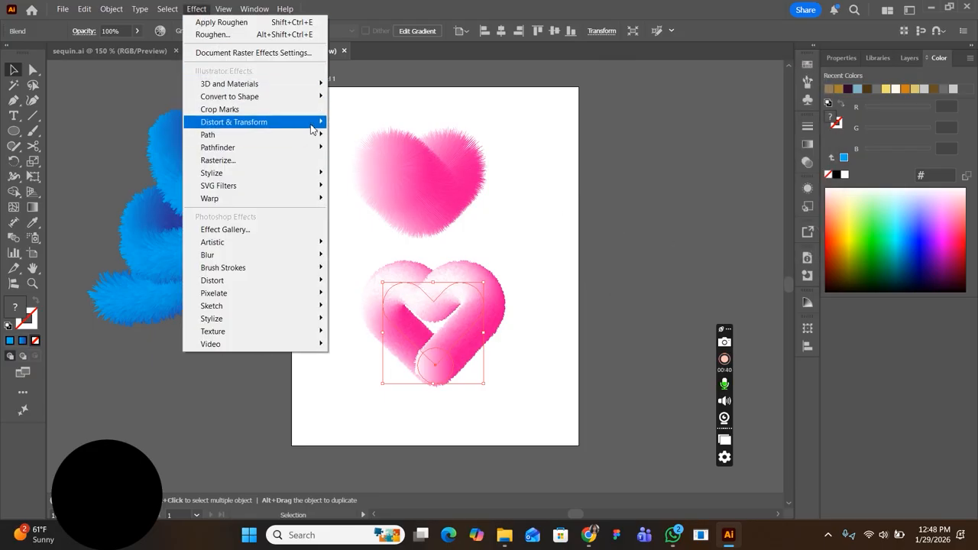
mouse_move(311, 130)
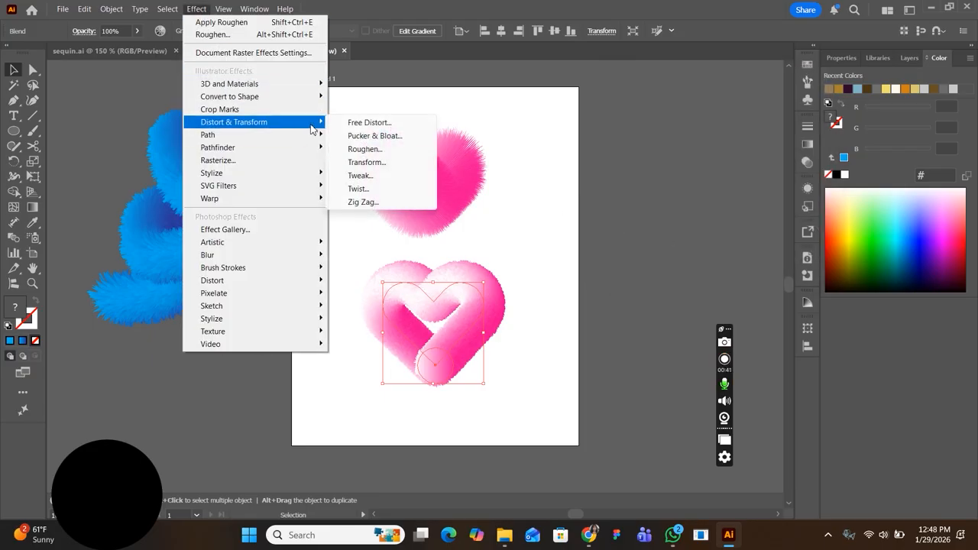
left_click(387, 136)
mouse_move(718, 162)
left_mouse_down()
mouse_move(705, 163)
mouse_move(746, 161)
mouse_move(710, 165)
left_mouse_up()
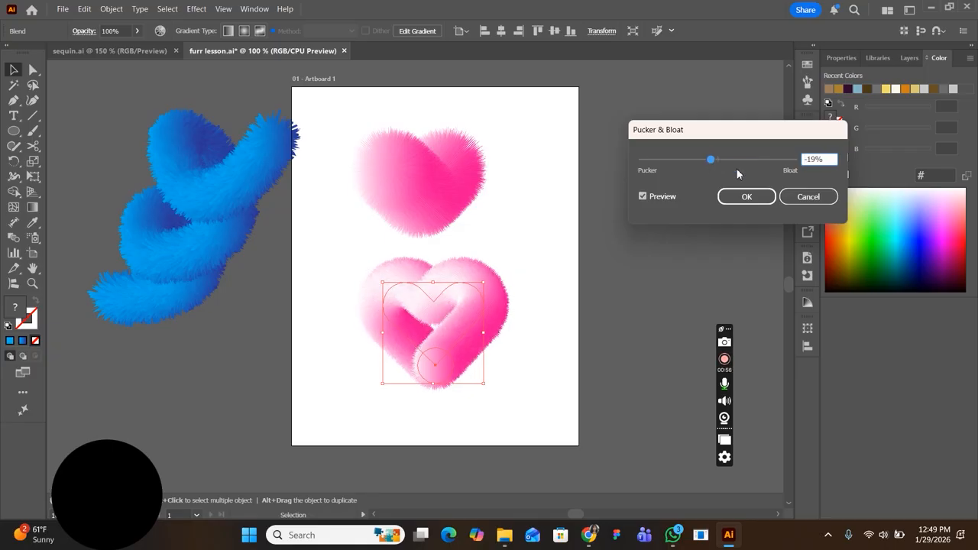
left_click(745, 197)
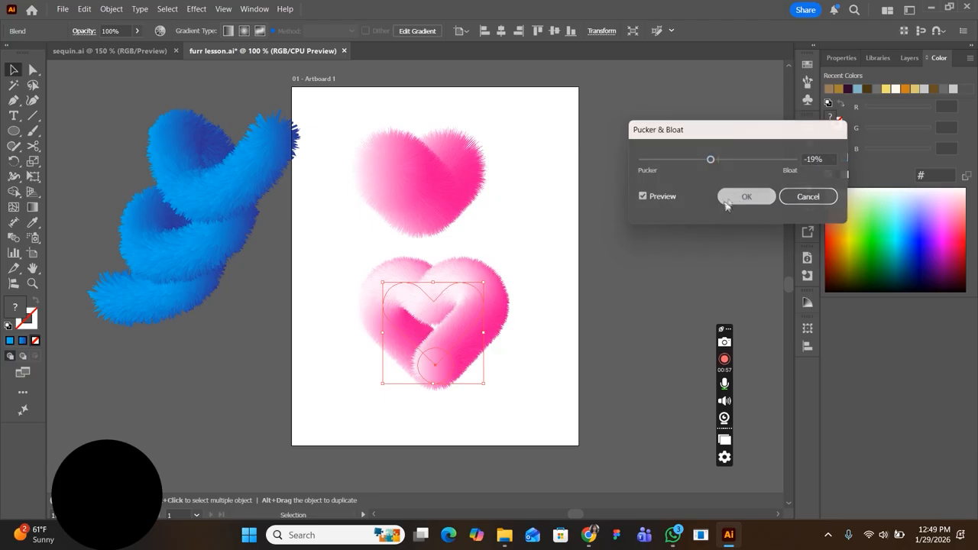
left_click(531, 244)
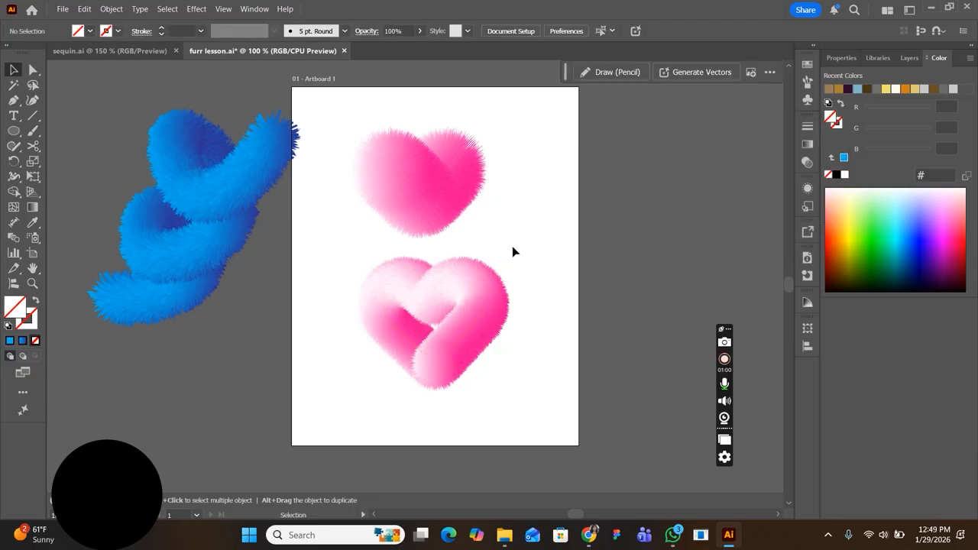
- Examine the fur texture of both pink hearts up close
scroll(503, 235, "up", 1)
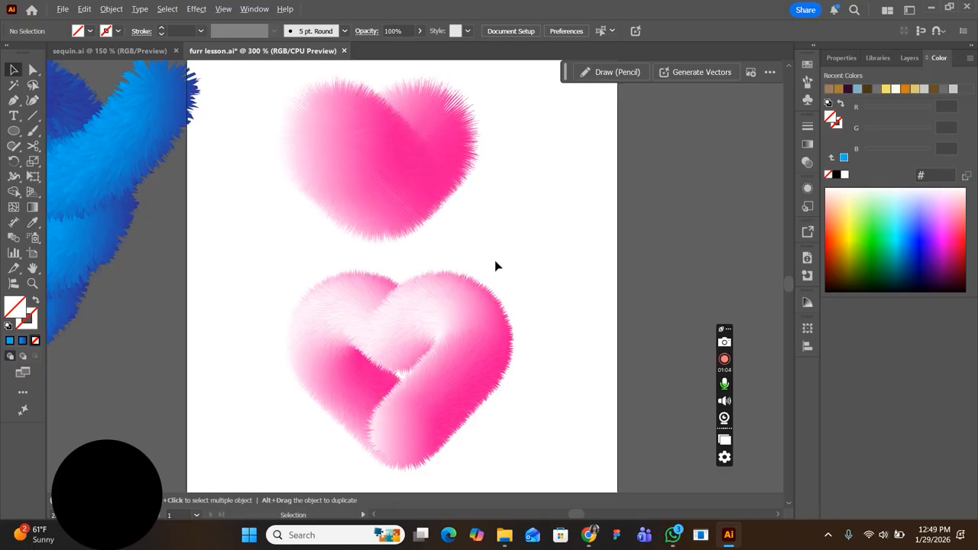
scroll(495, 266, "up", 2)
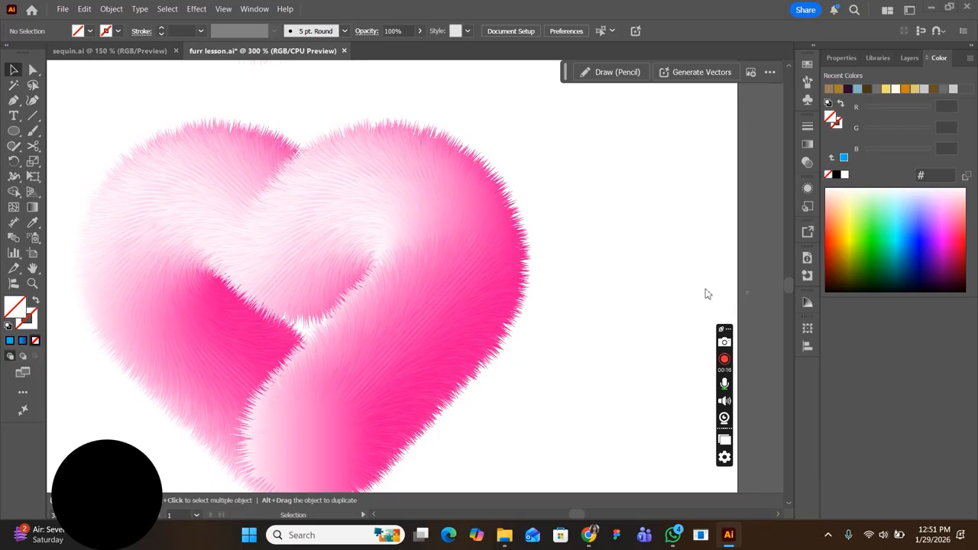
key("ctrl+z")
scroll(552, 347, "down", 5)
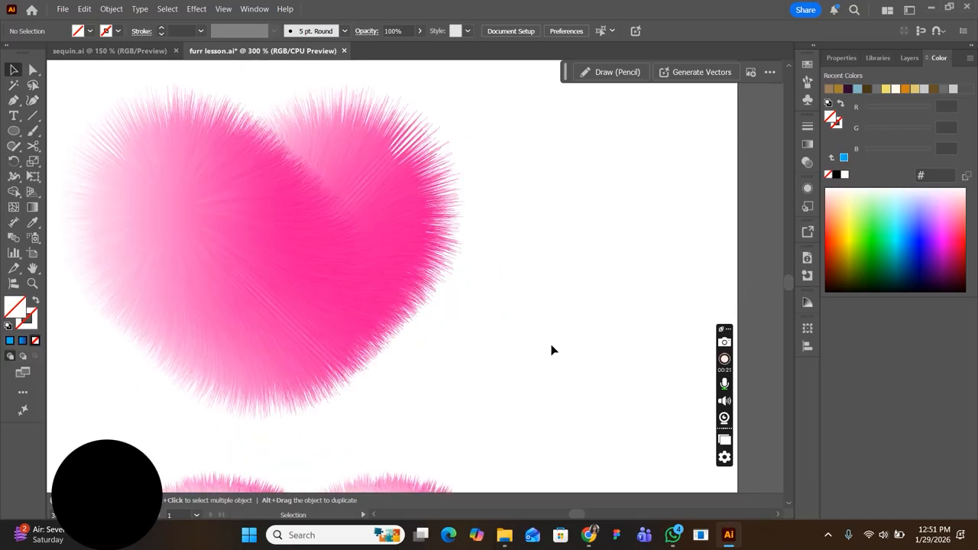
scroll(551, 349, "down", 2)
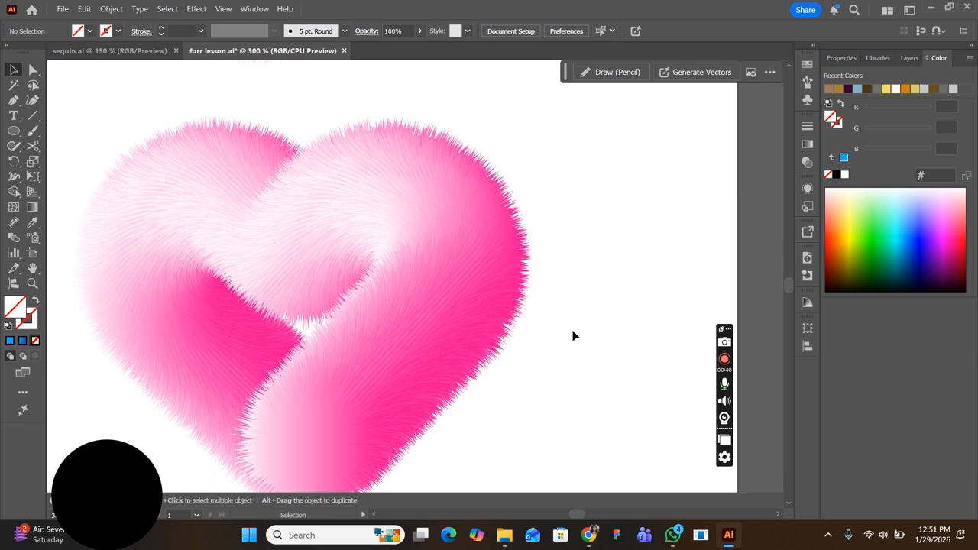
scroll(572, 334, "up", 3)
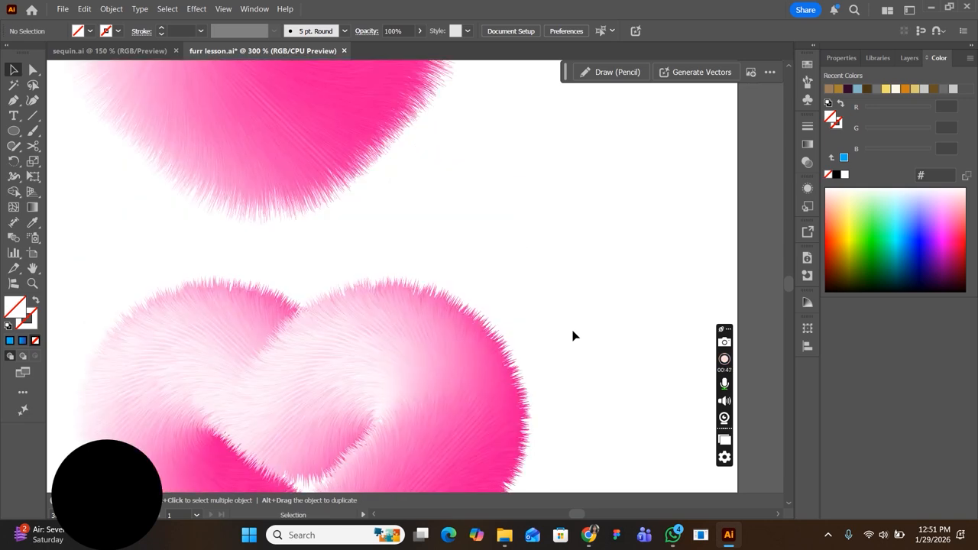
scroll(574, 337, "up", 2)
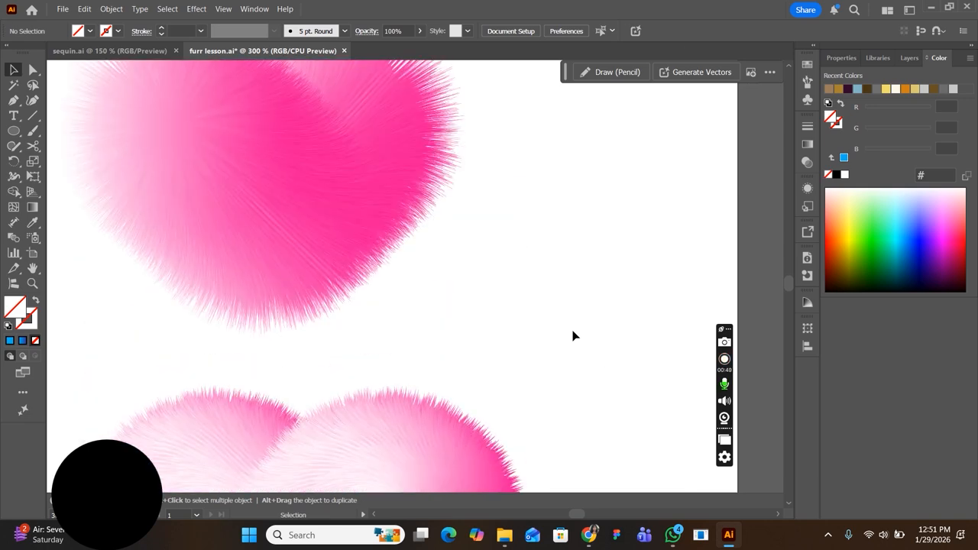